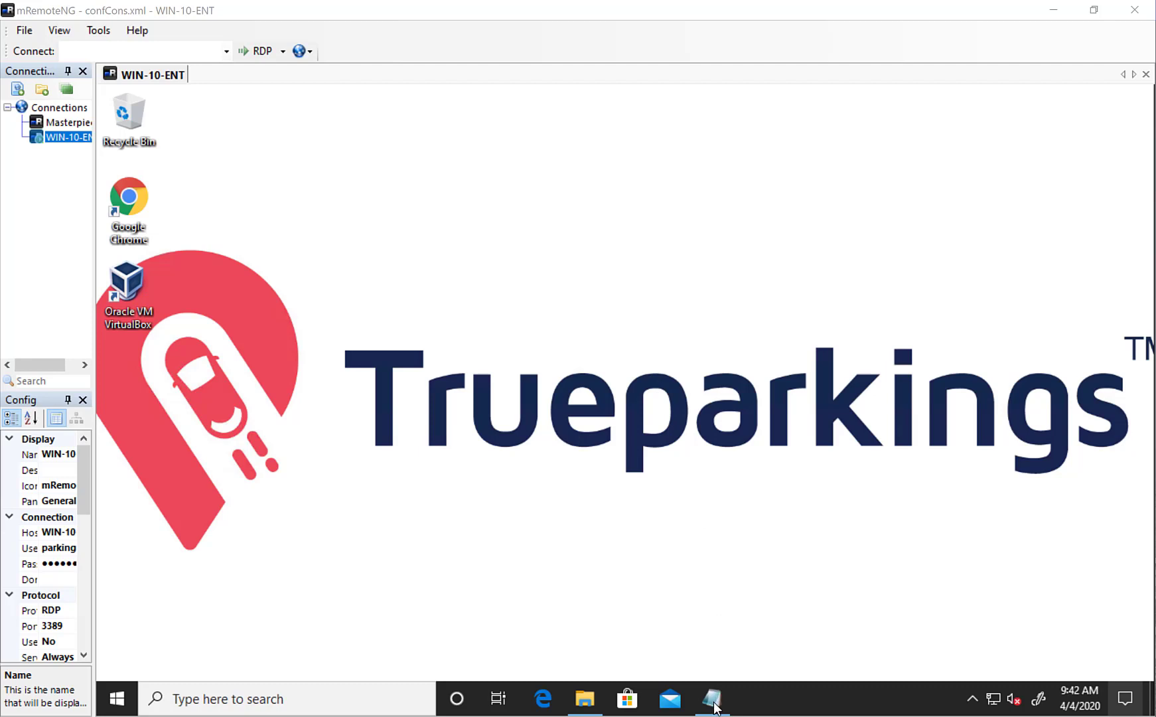
Step: Restore the Notepad note listing the three VMware installation steps and the download-links note
click(714, 707)
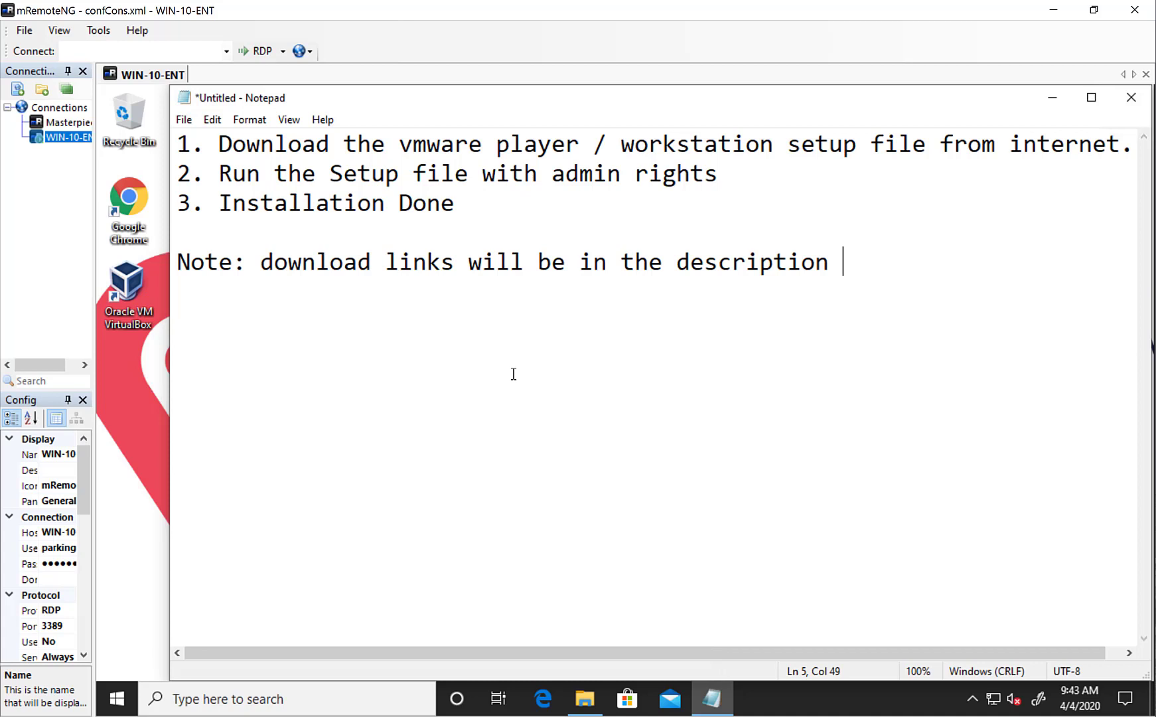
Step: Minimise the notes, then launch Oracle VM VirtualBox Manager and close it again
click(1050, 104)
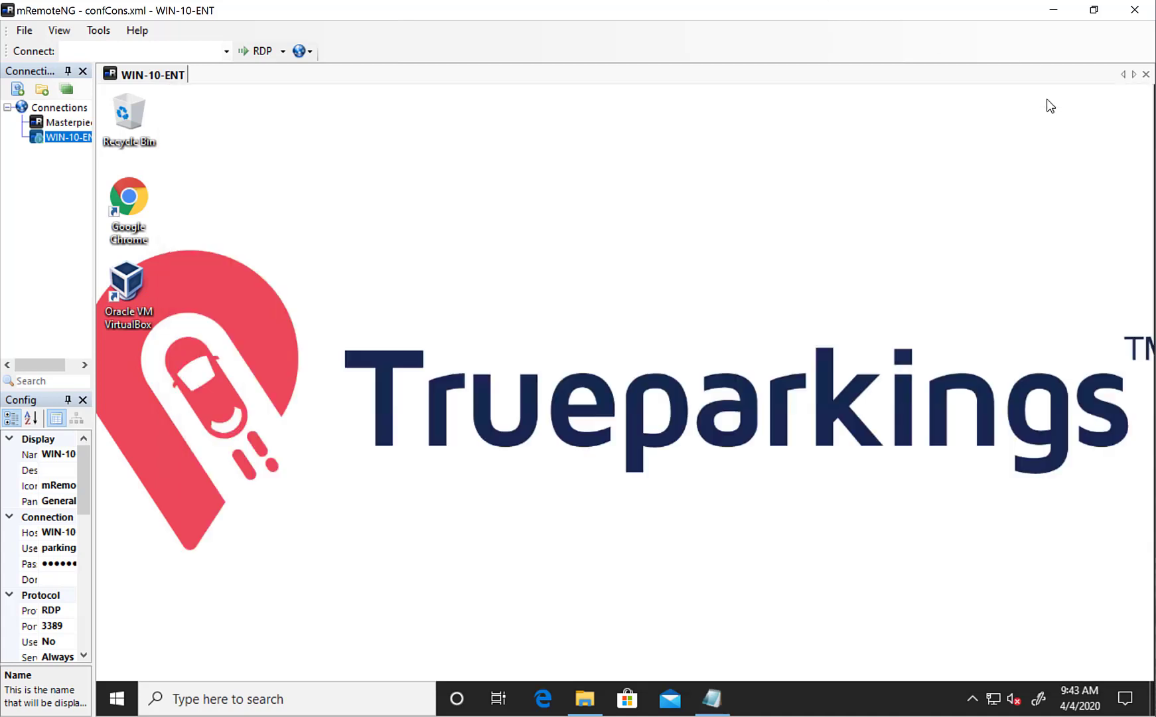
click(143, 311)
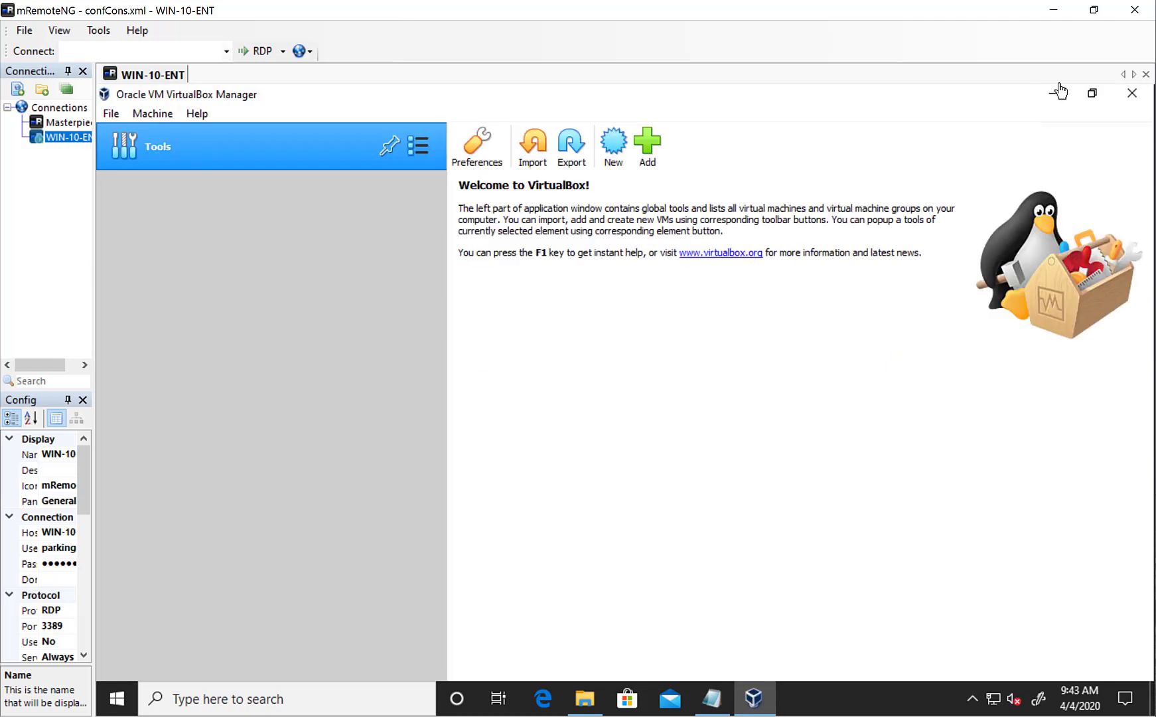
click(1133, 93)
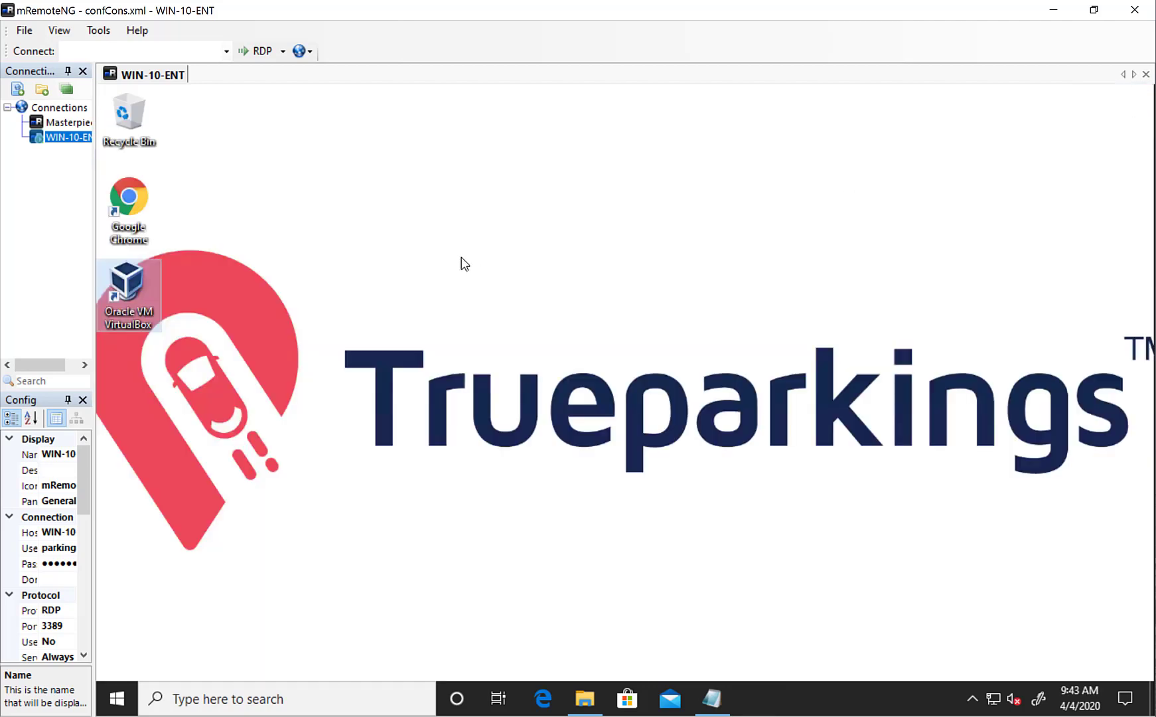
Step: Launch Chrome, load google.com, and close the Yahoo and MSN tabs
double_click(116, 192)
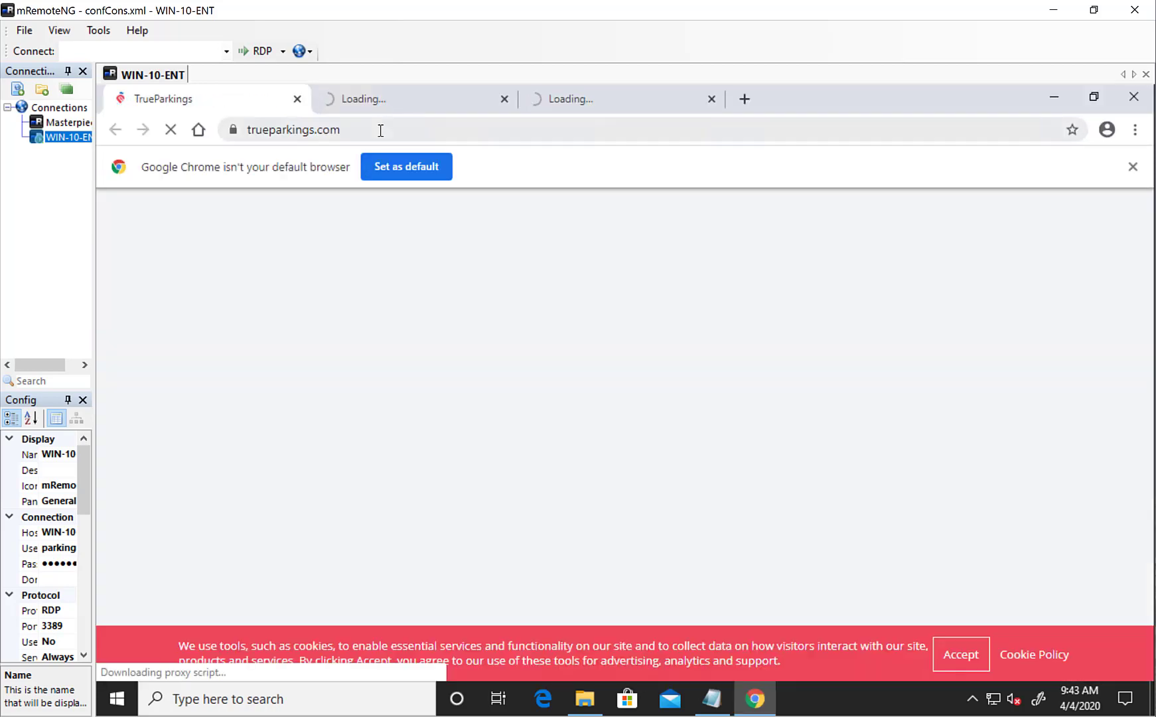
click(379, 129)
text(google.com)
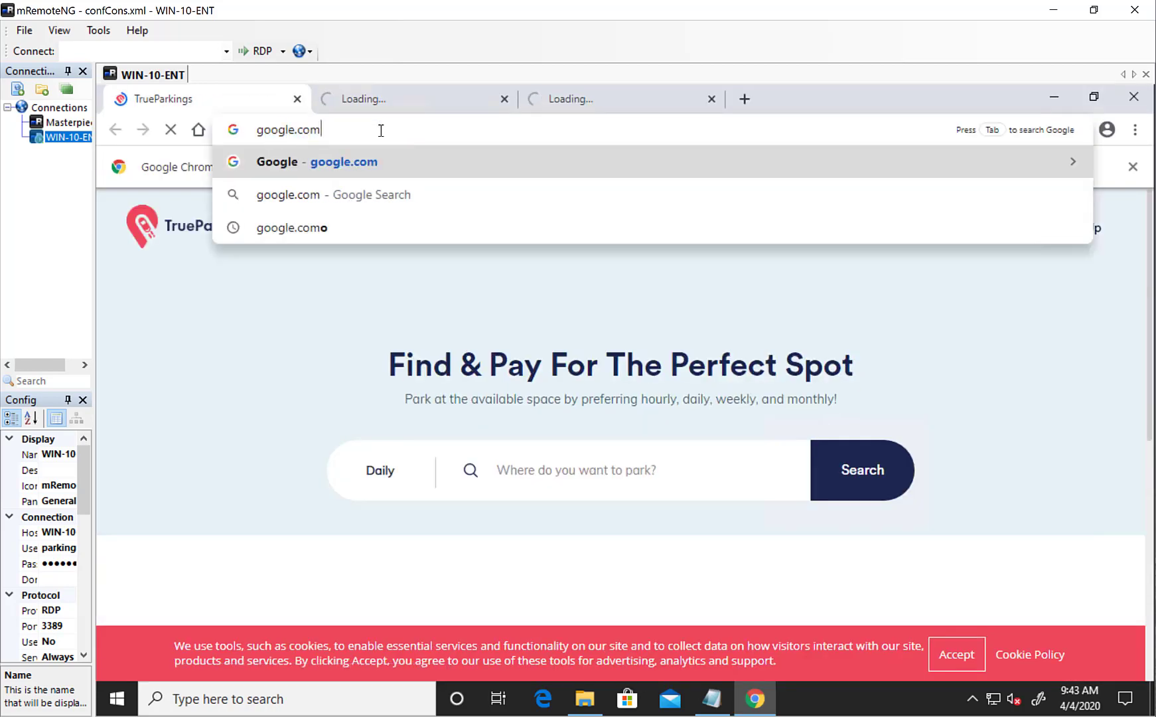
key(Return)
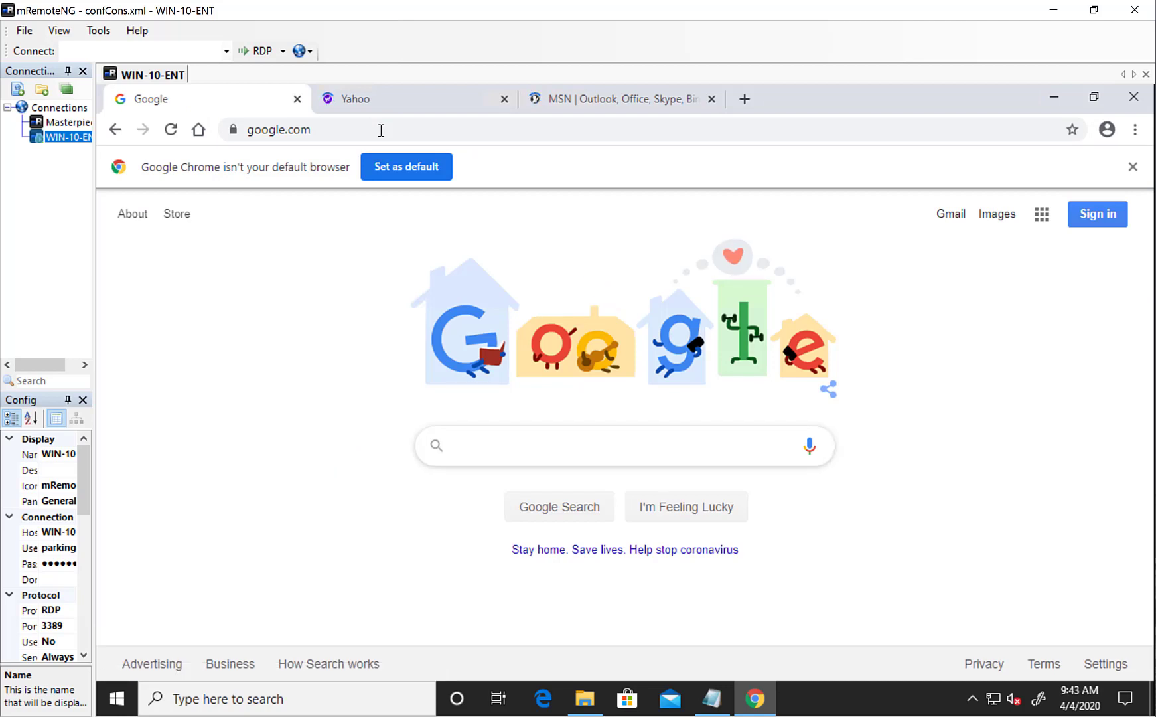
click(504, 99)
click(504, 100)
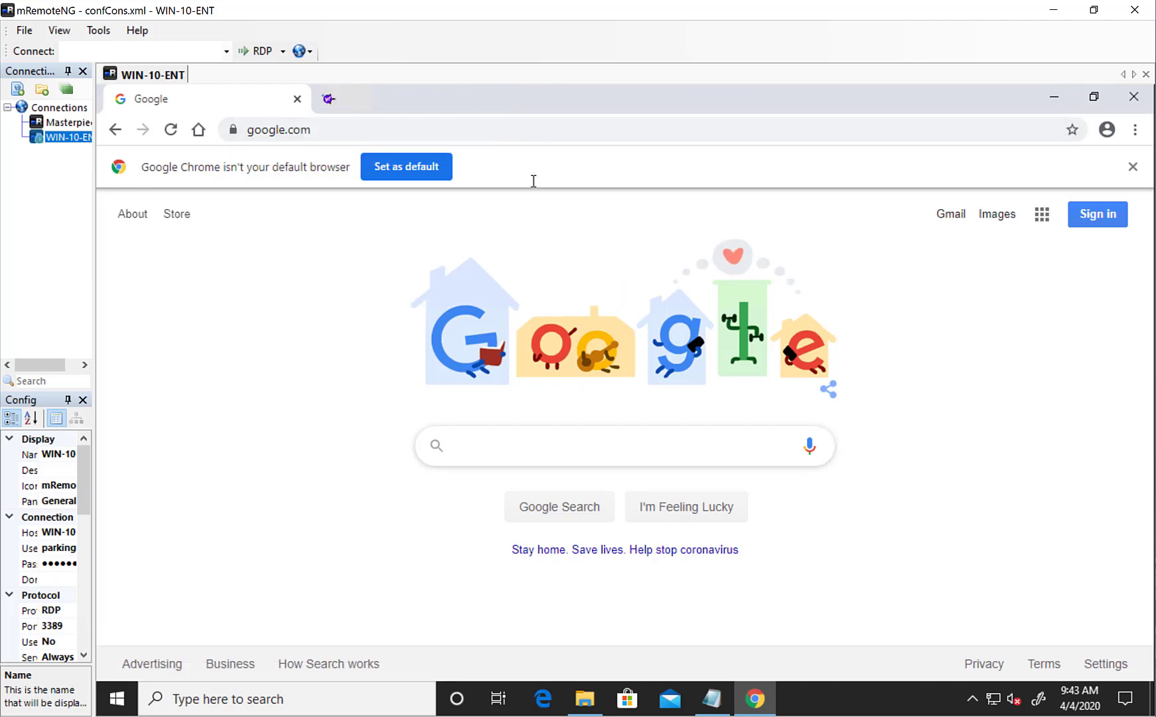
Step: Search Google for 'vmware workstation download'
click(541, 444)
text(vmware)
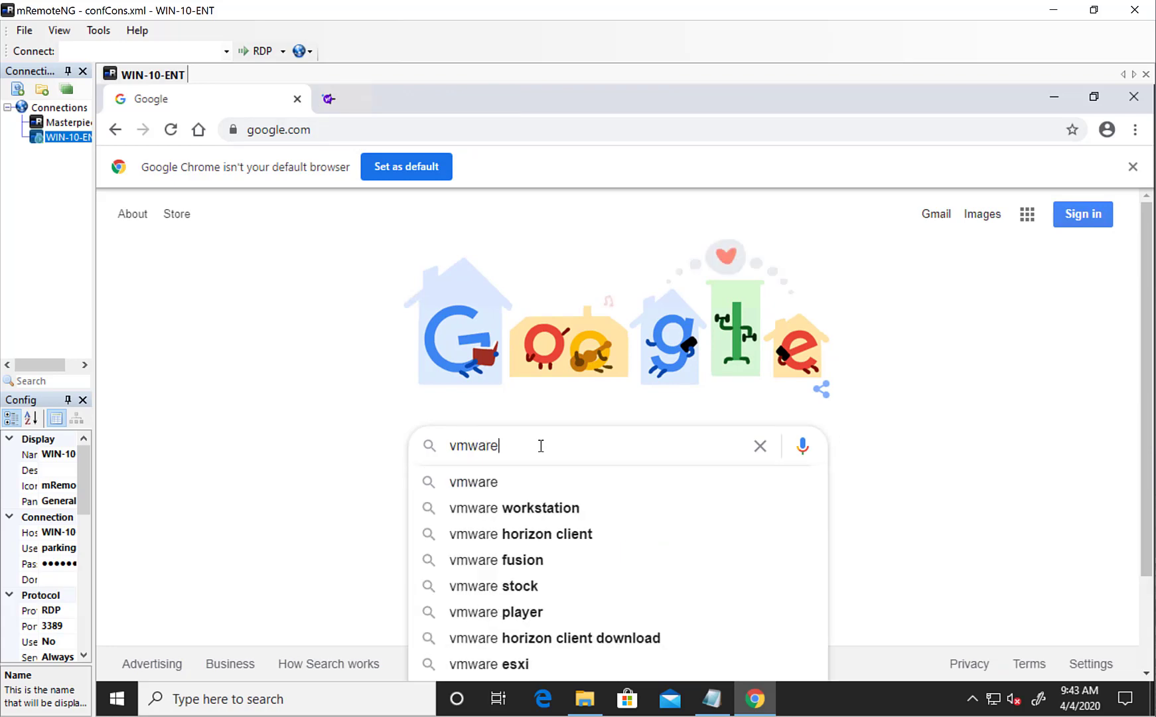
text( workstation download)
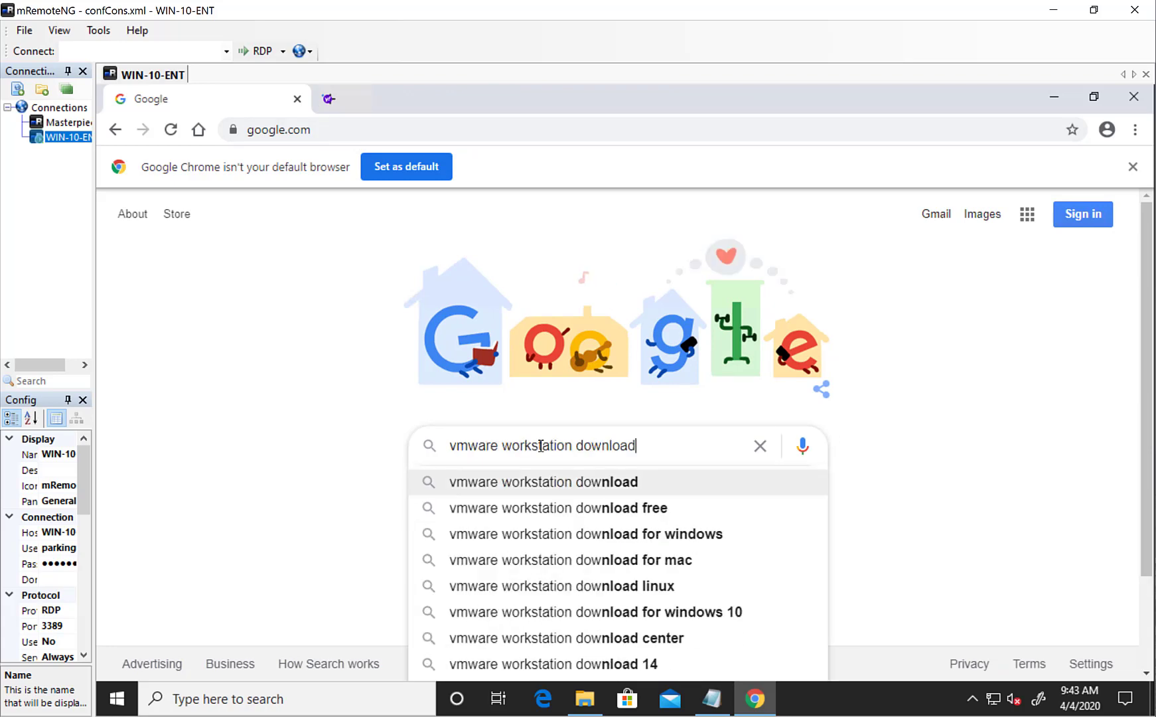
key(Return)
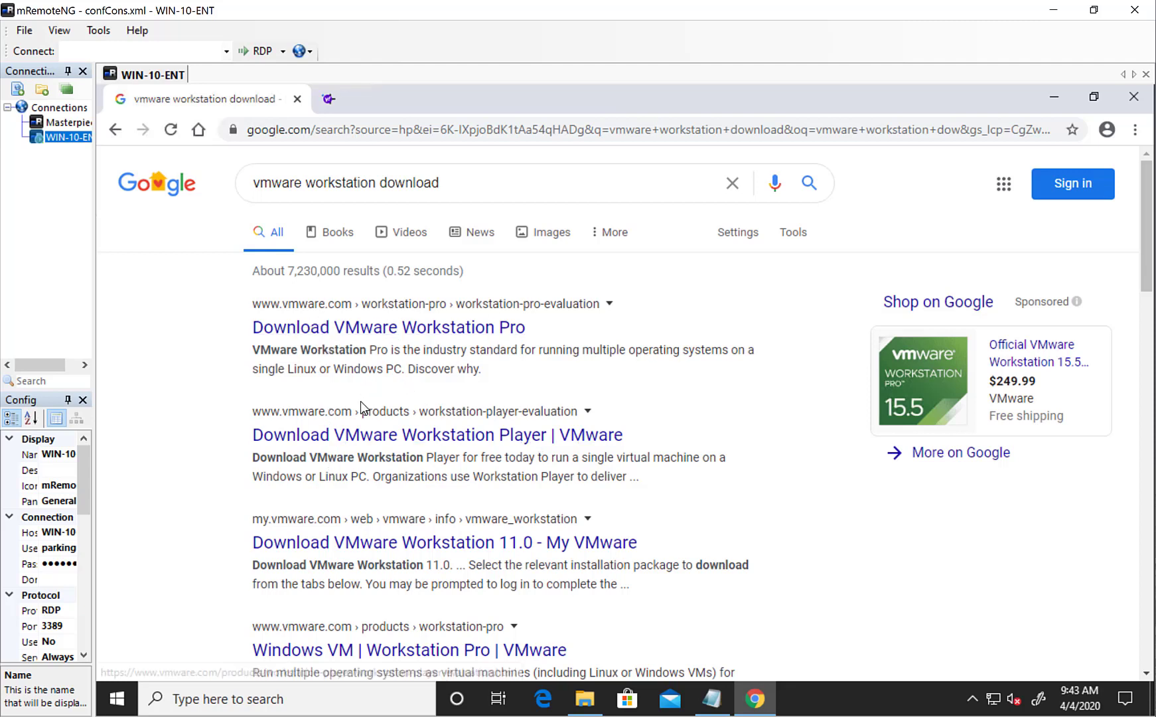
Step: Open the Workstation Pro and Workstation Player results in new tabs
click(374, 332)
right_click(374, 340)
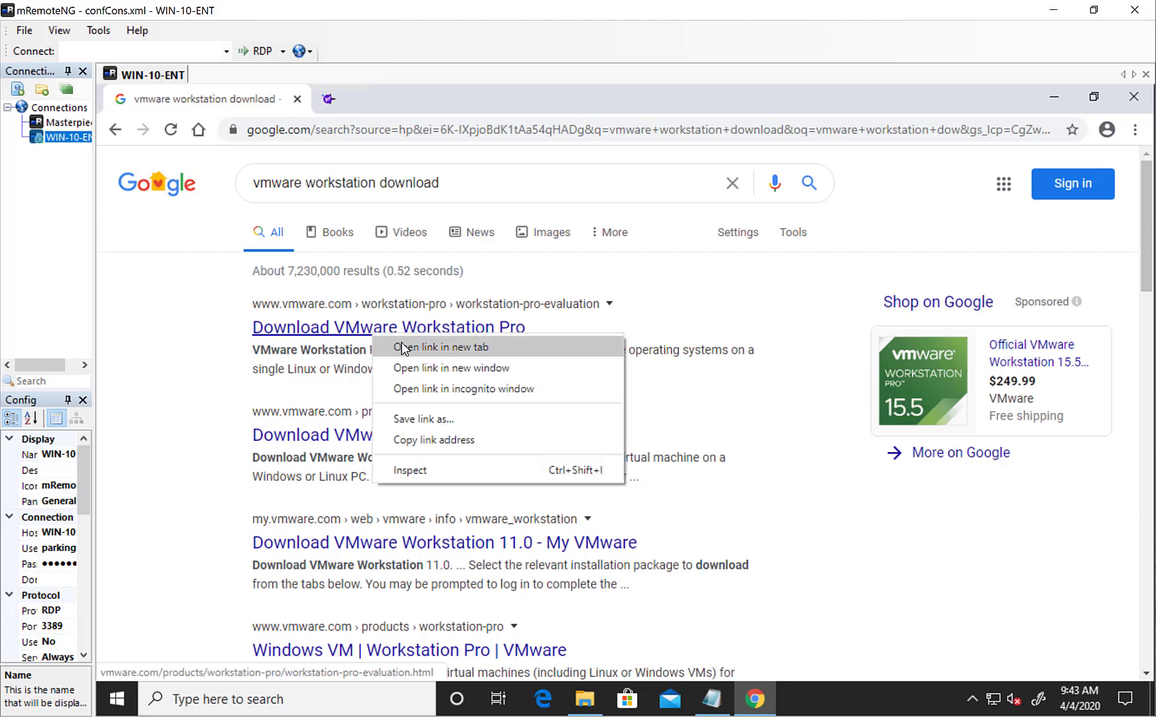
click(403, 346)
right_click(371, 444)
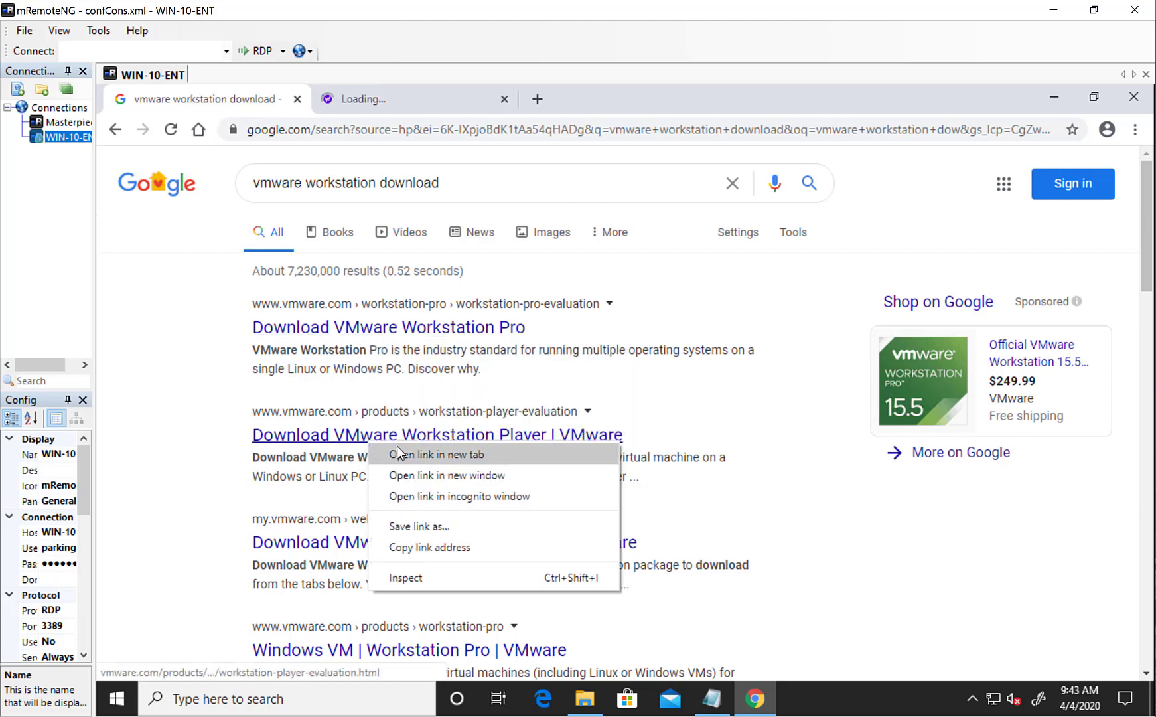
click(402, 456)
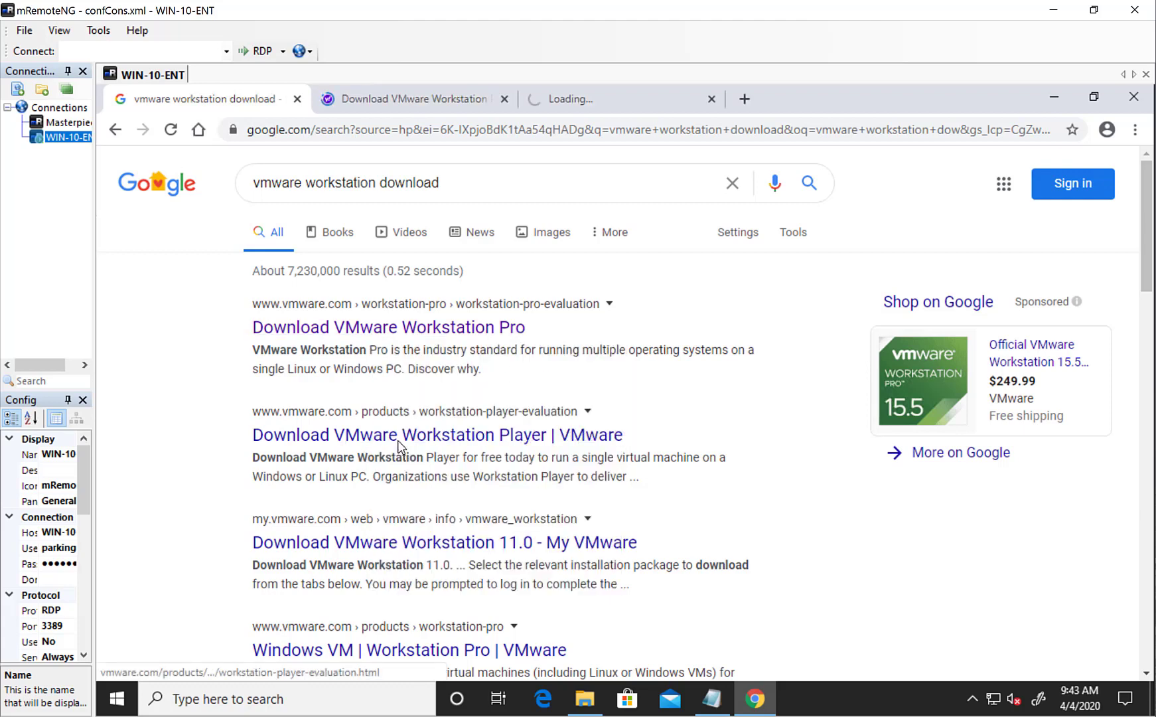
Step: Scroll through the Workstation Pro page, then the Player page down to its download buttons
click(377, 107)
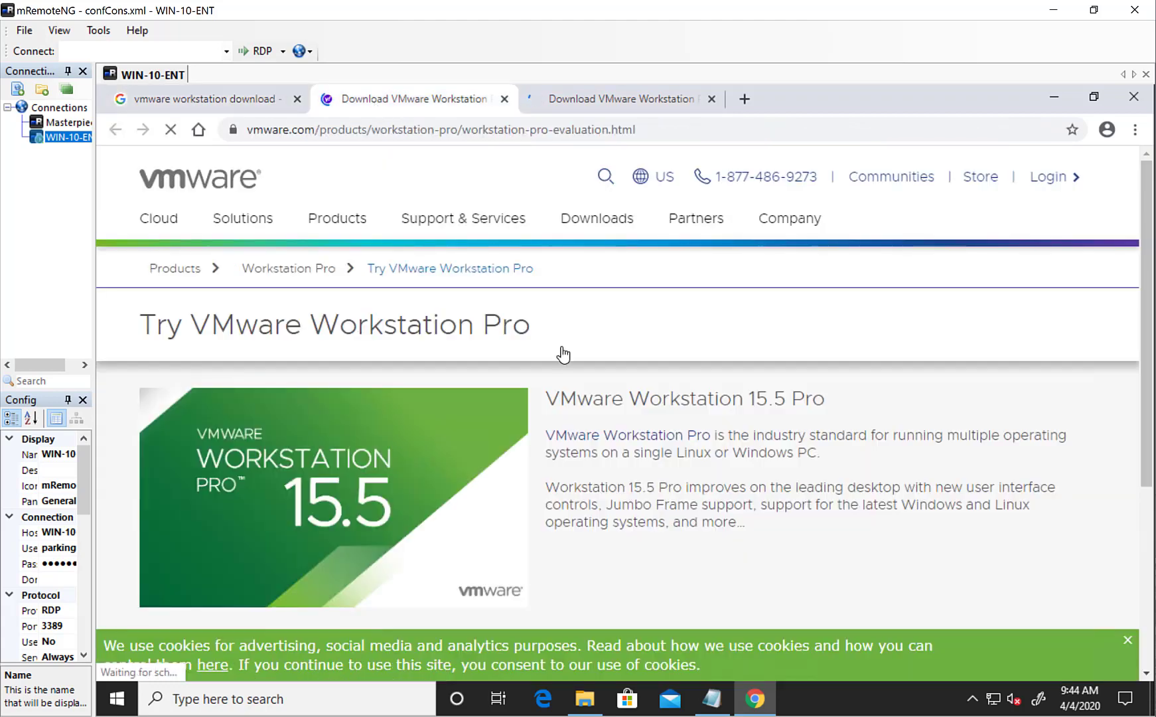
scroll(563, 347, down, 3)
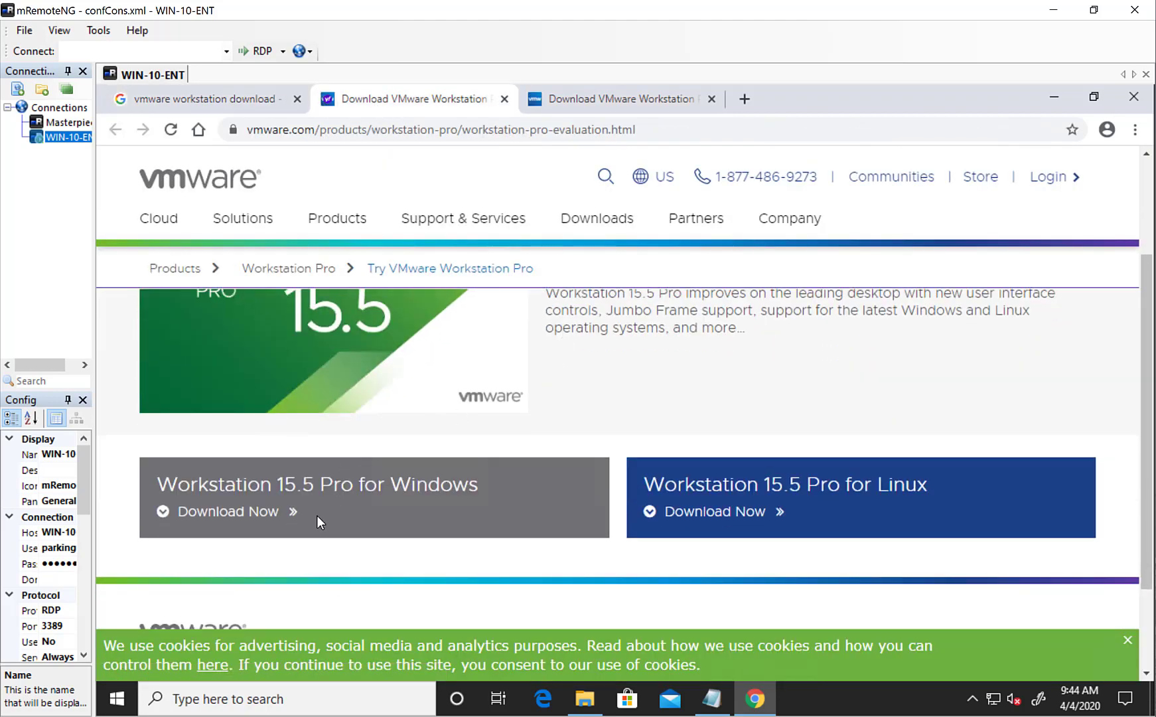
click(588, 106)
scroll(510, 446, down, 4)
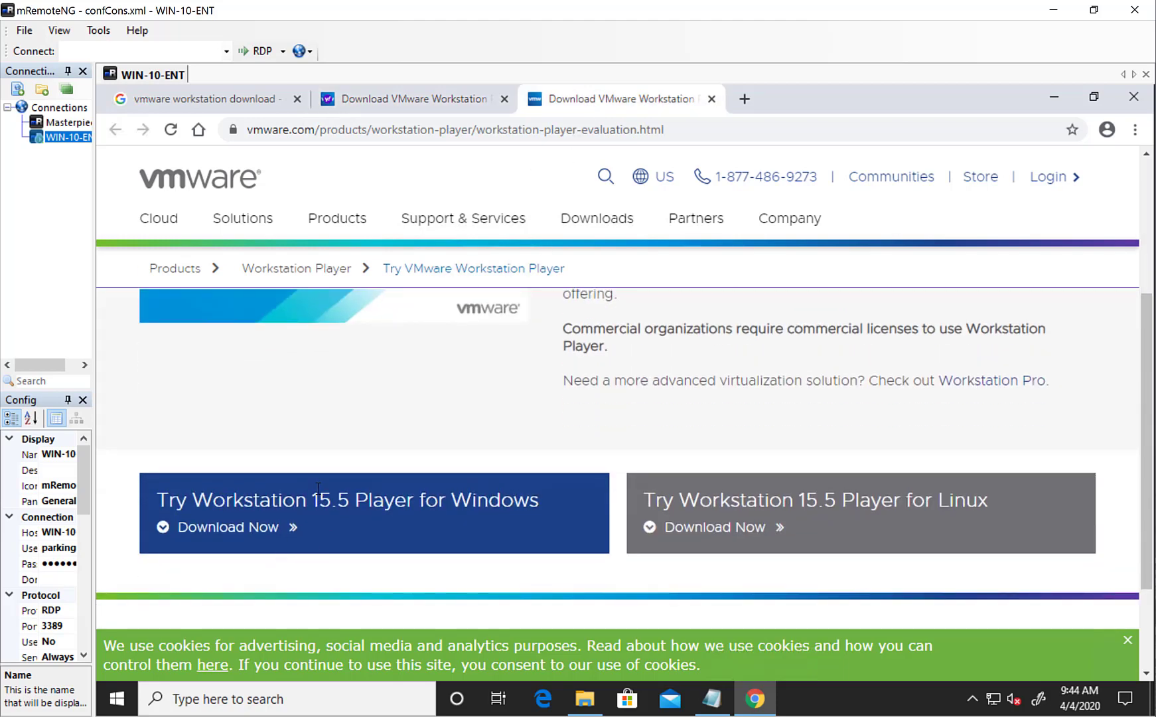
Step: Download the 138 MB Workstation 15.5 Player for Windows installer and bring up its download options
click(251, 531)
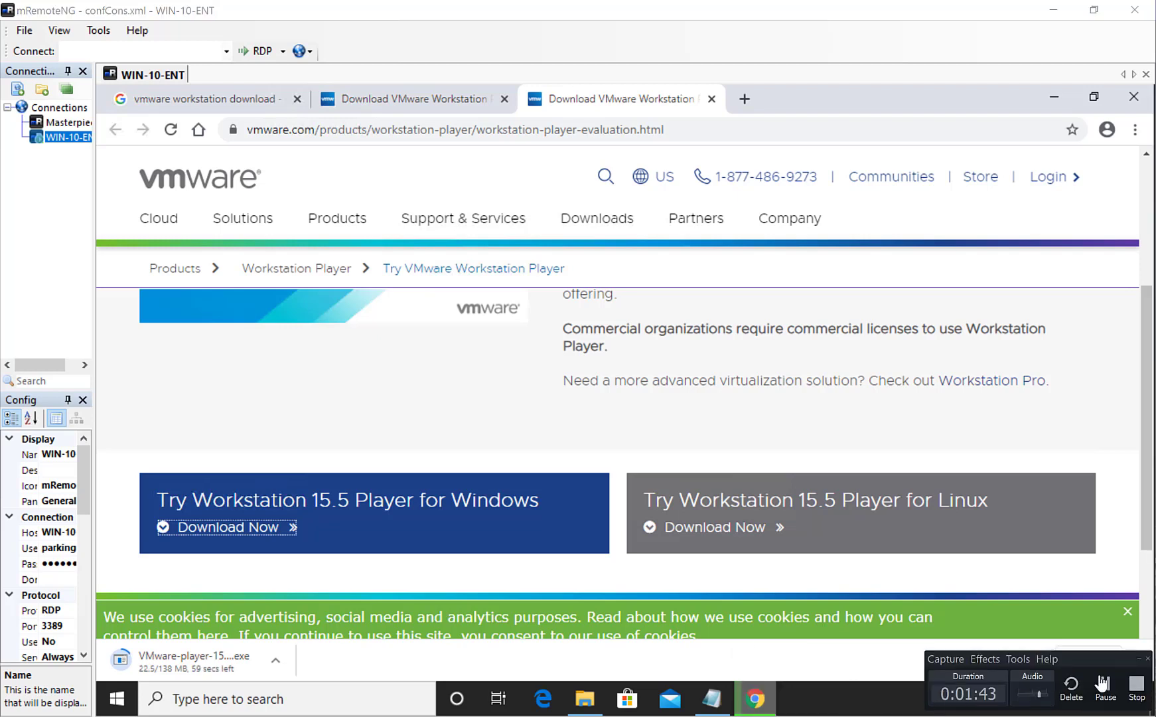
click(1102, 684)
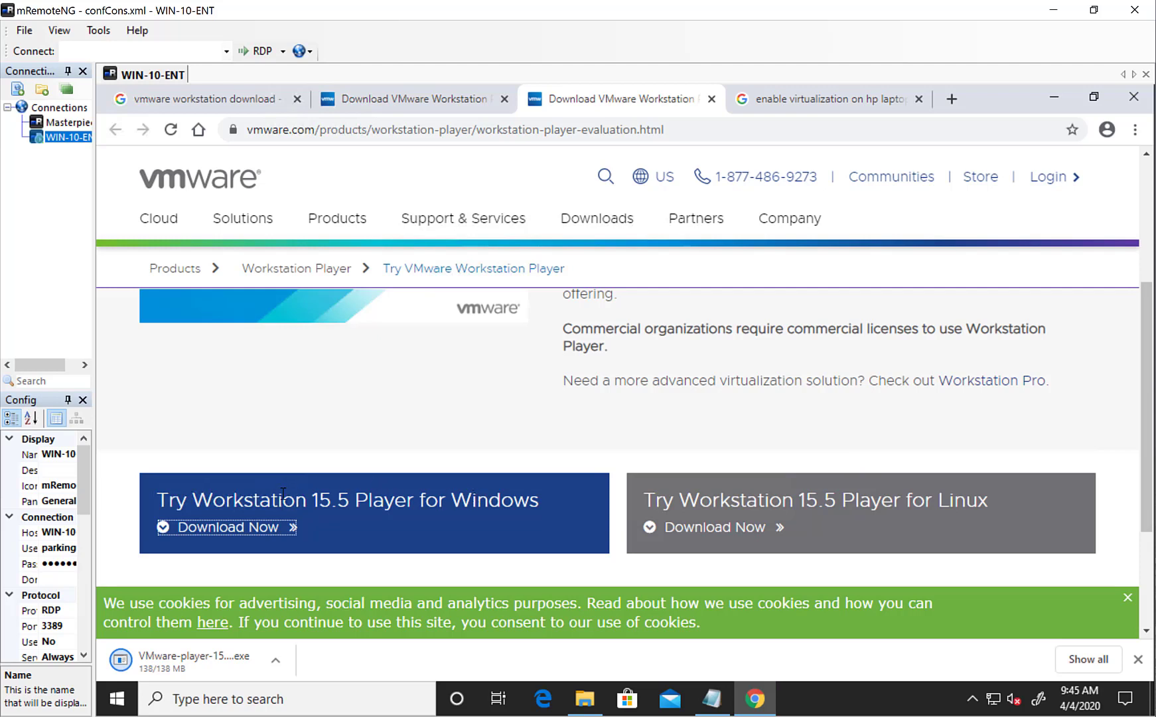
click(286, 663)
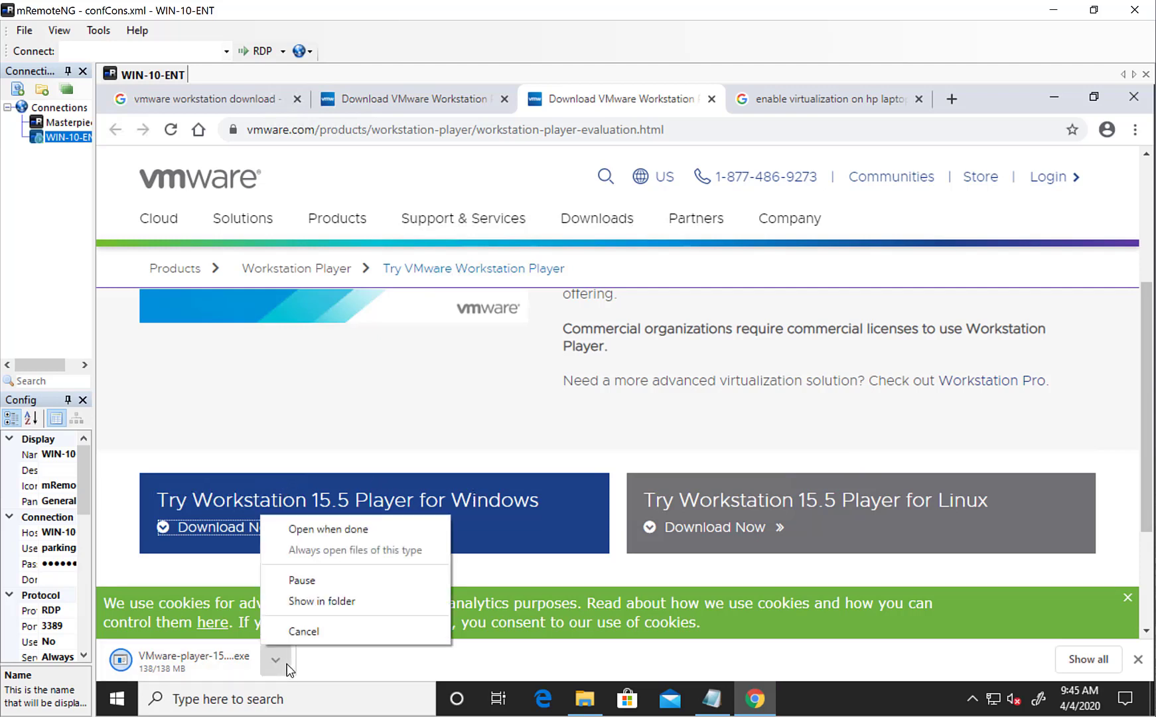
Step: Find and select the VMware-player-15.5.2-15785246 installer in File Explorer's Downloads folder
click(333, 600)
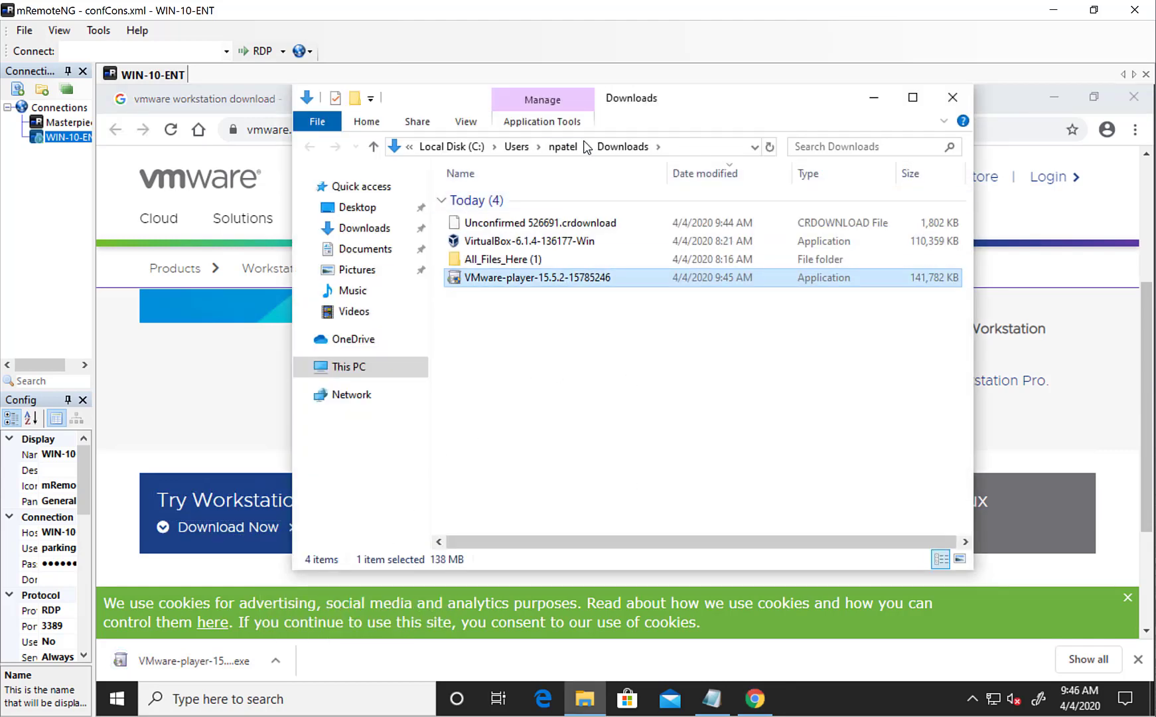
click(952, 97)
click(585, 699)
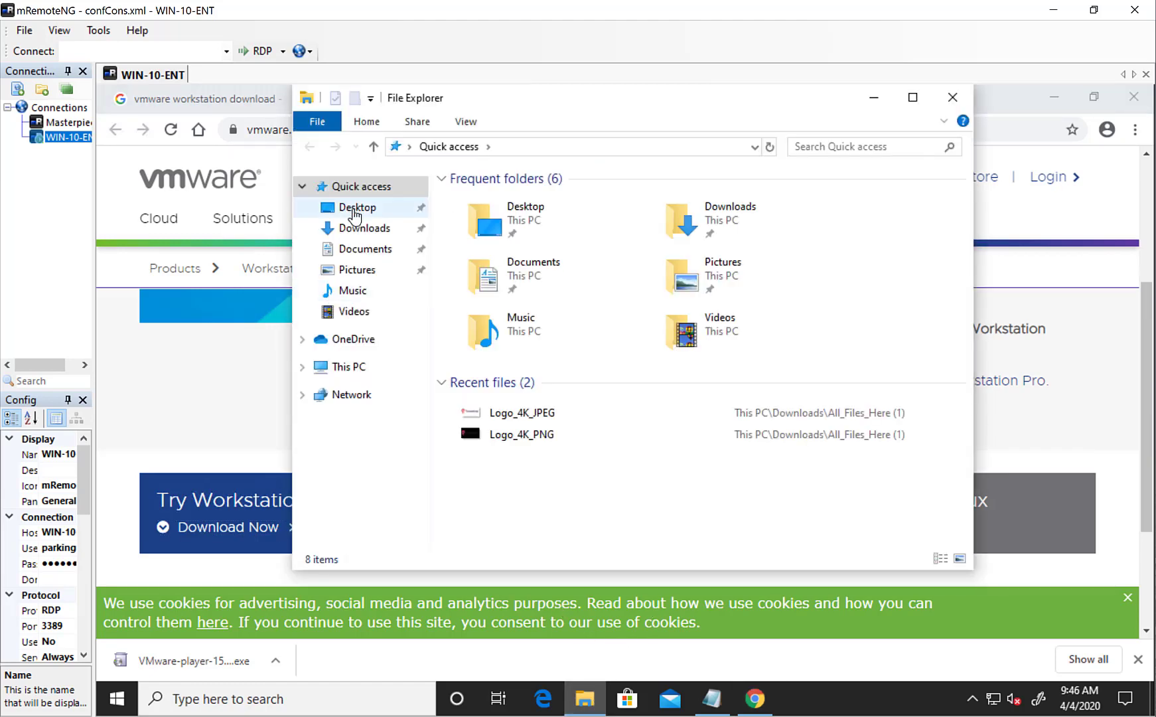
click(363, 228)
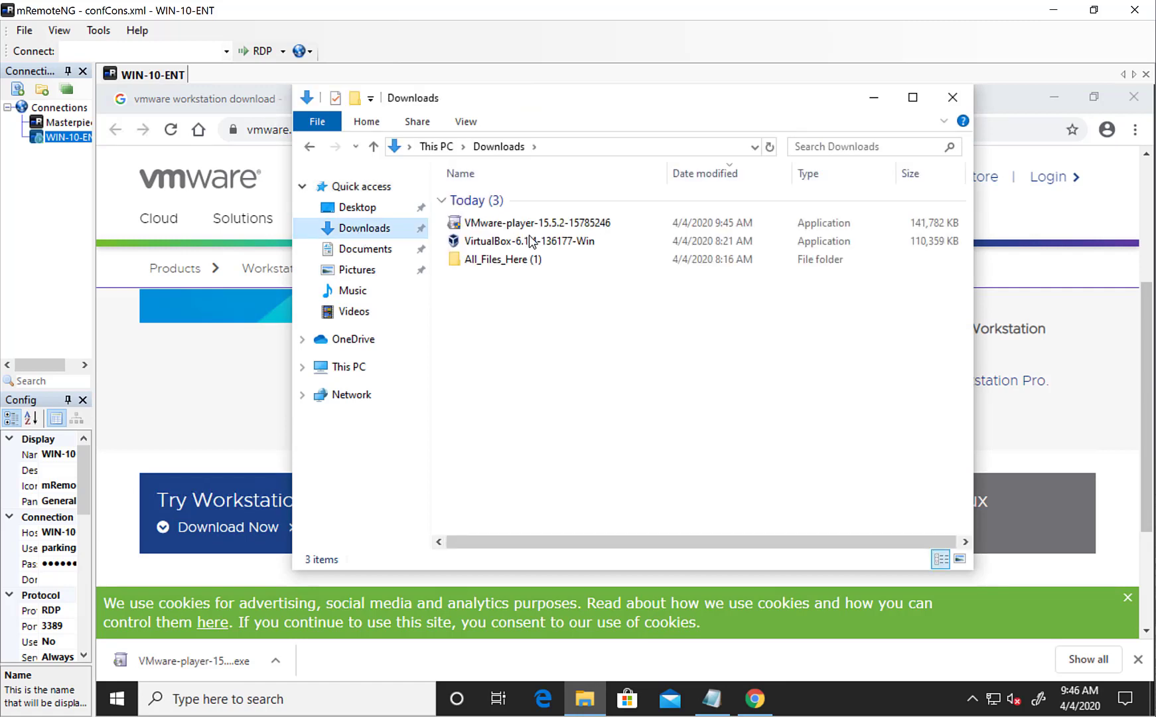
click(567, 226)
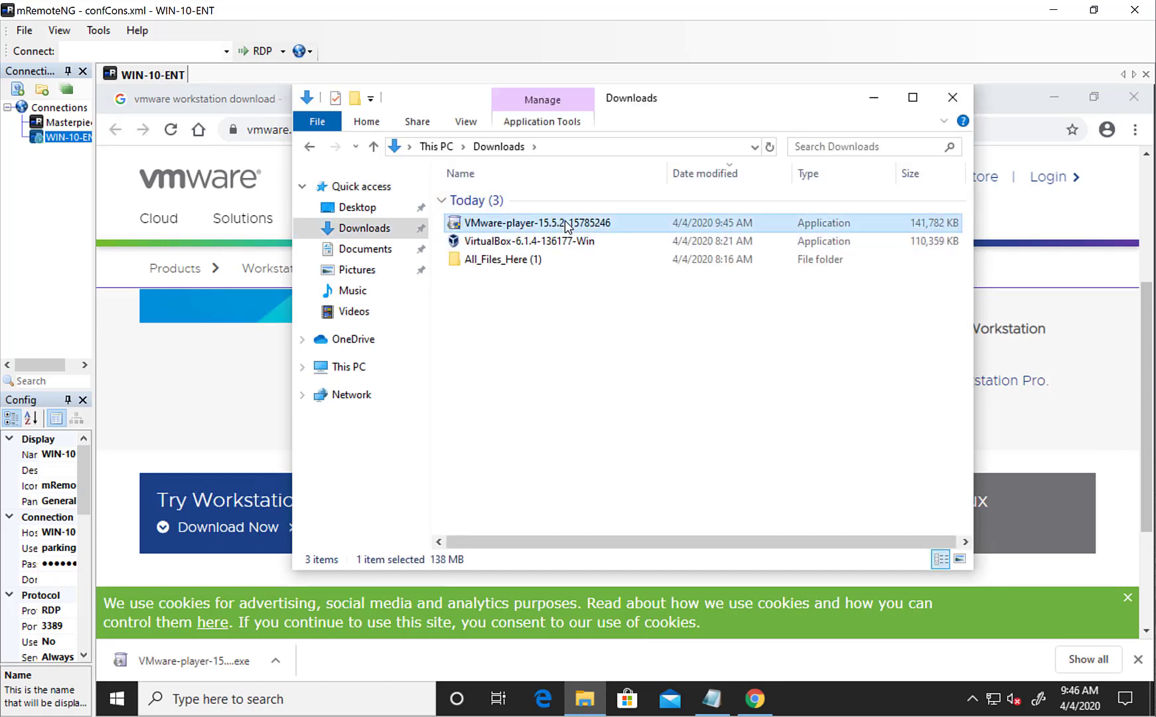
Step: Run the VMware-player installer as administrator, approve the UAC prompt, and minimise Explorer
right_click(567, 225)
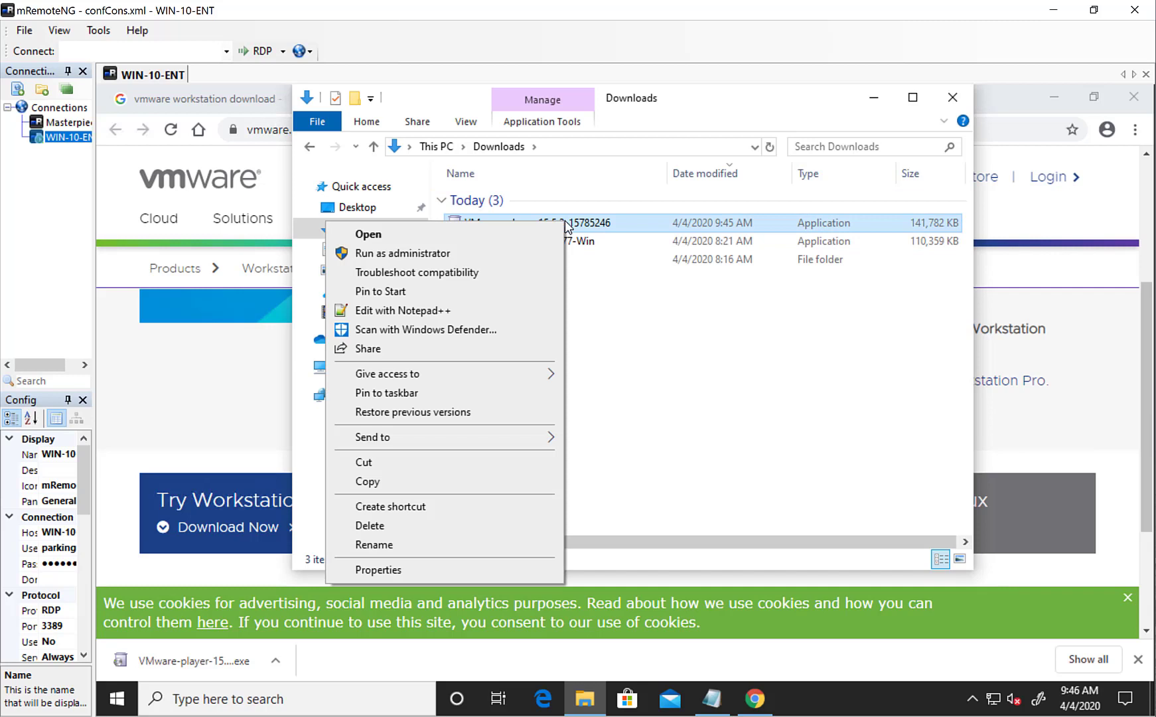
click(493, 255)
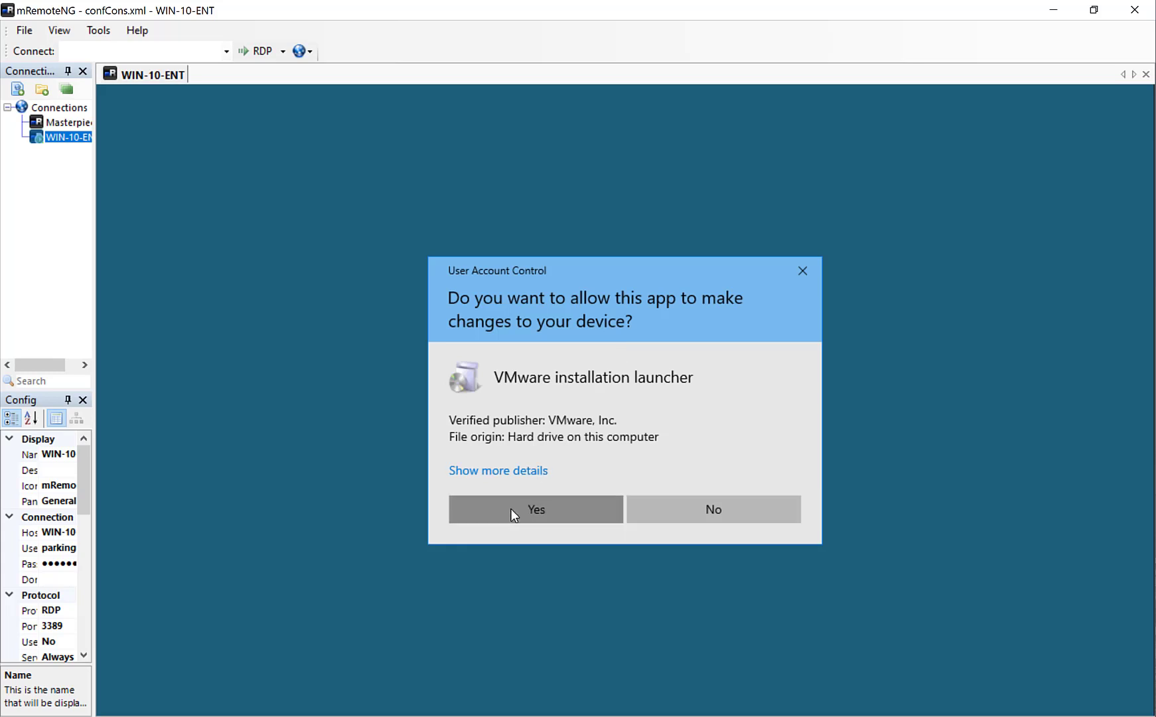
click(512, 510)
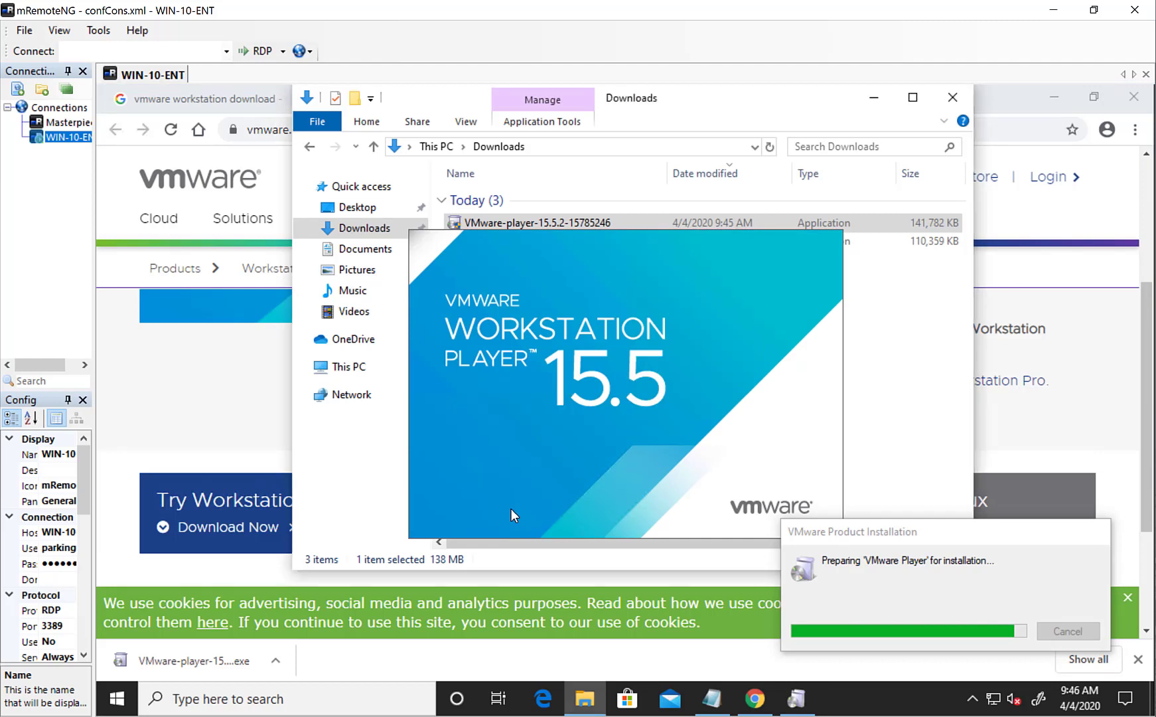
click(873, 100)
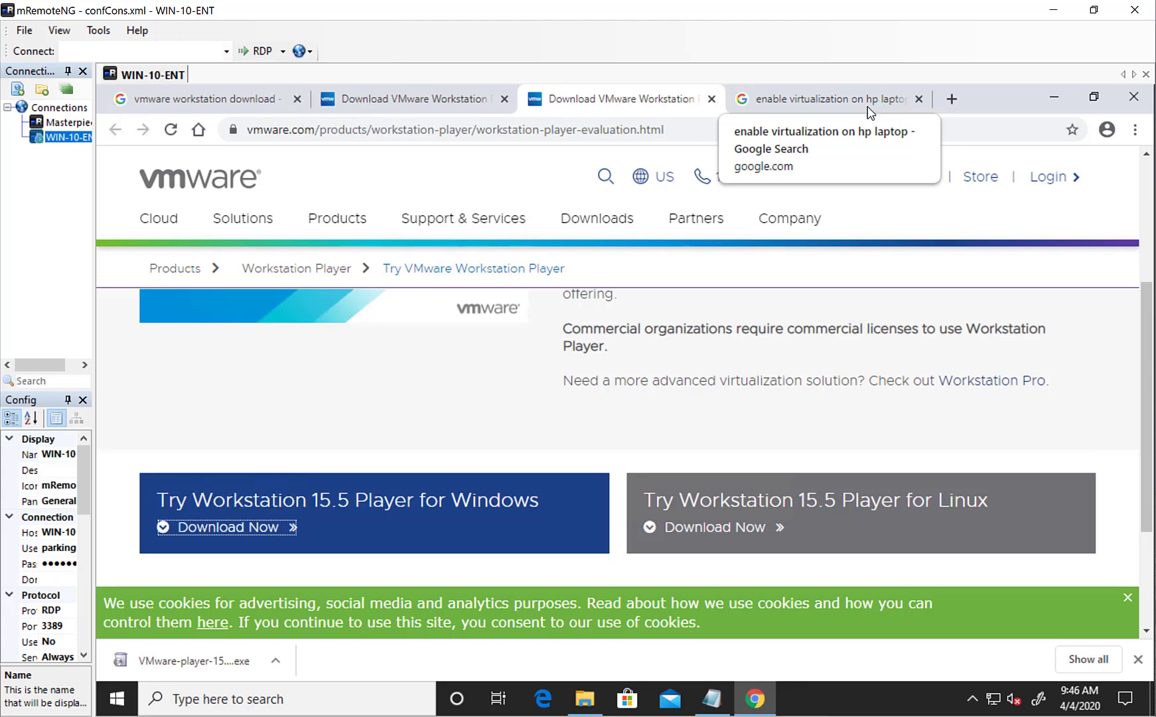
Step: Preview the How to Enable Virtualization image in the 'enable virtualization on hp laptop' image results
click(868, 108)
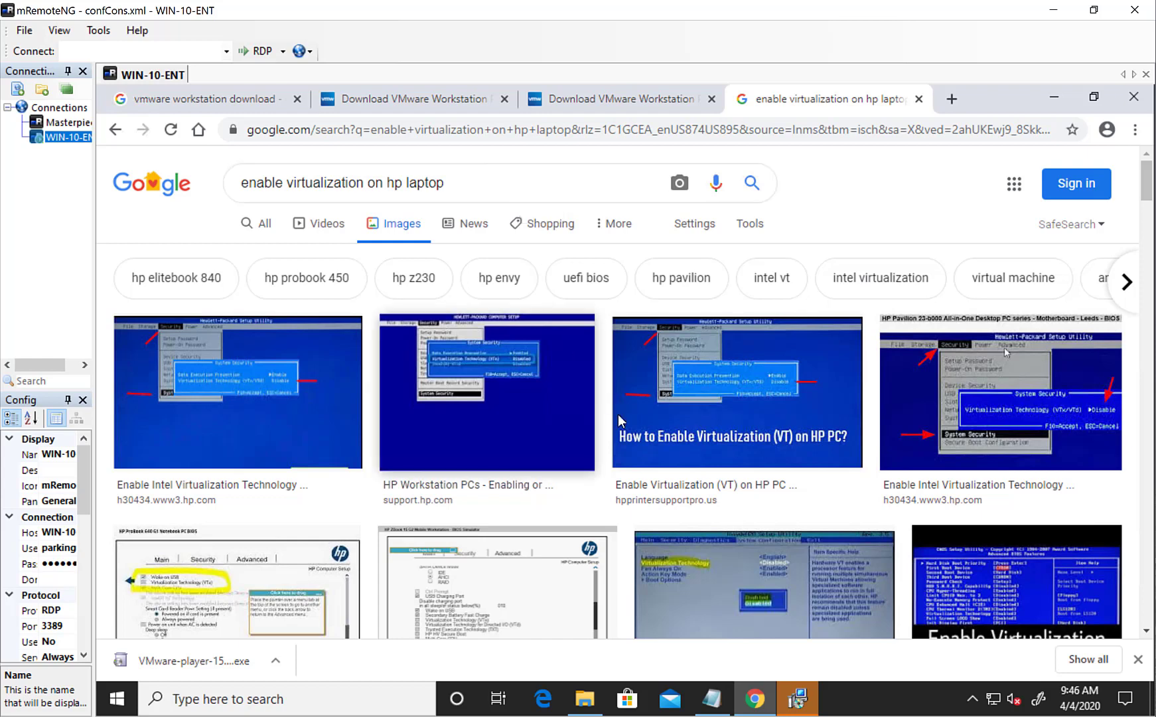
click(715, 397)
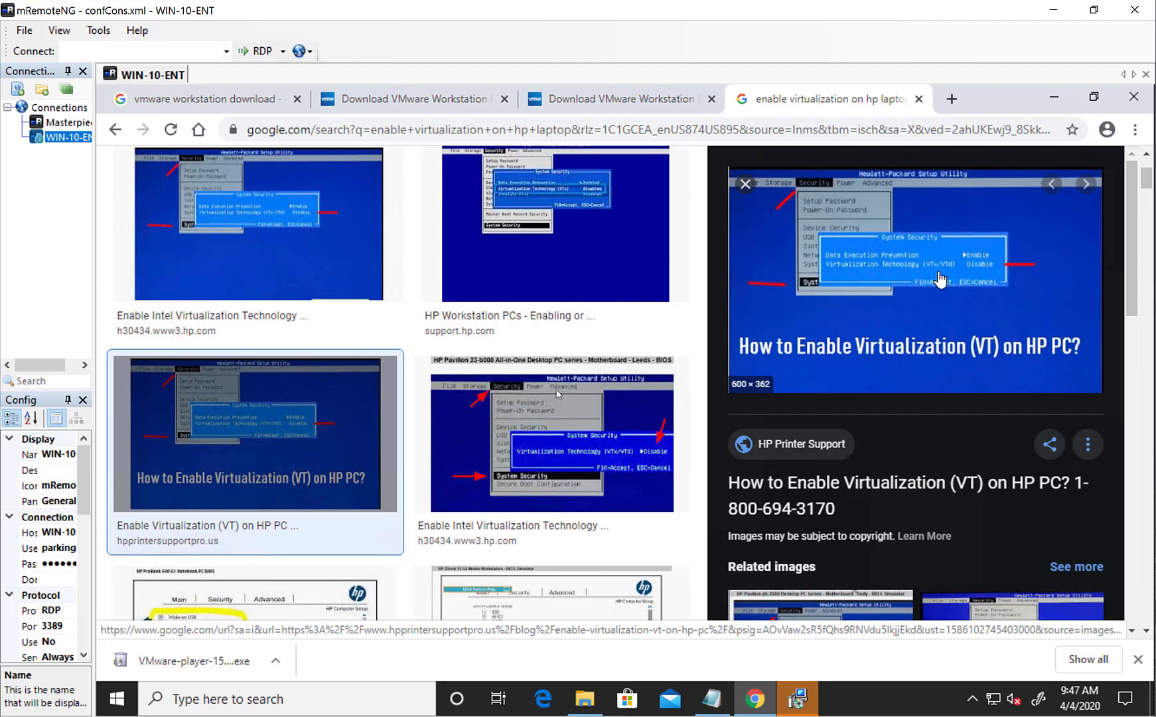
Step: Close the image results and accept the licence agreement in the Player setup wizard
click(919, 99)
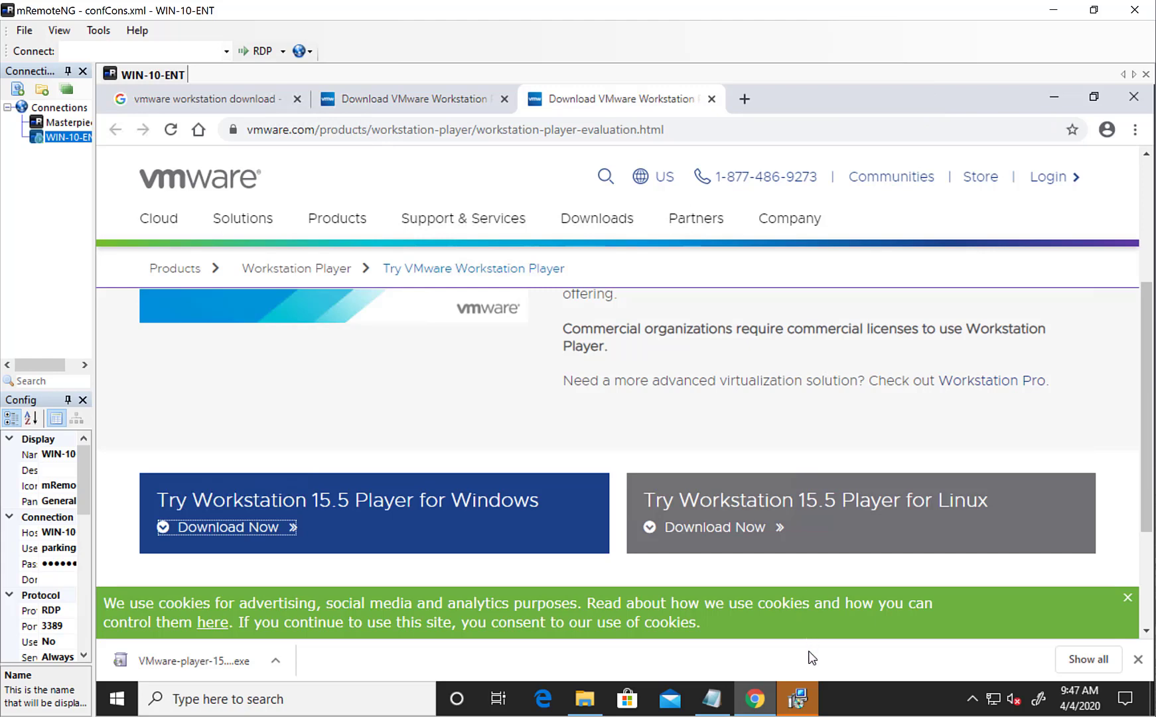
click(808, 700)
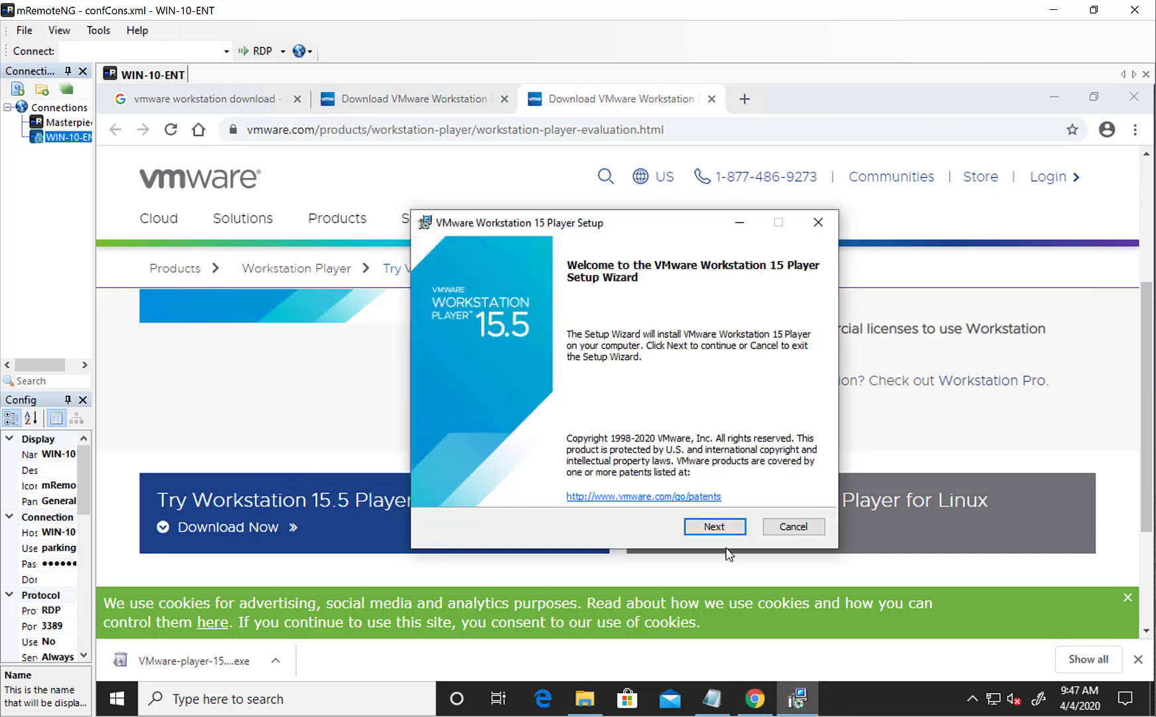
click(716, 527)
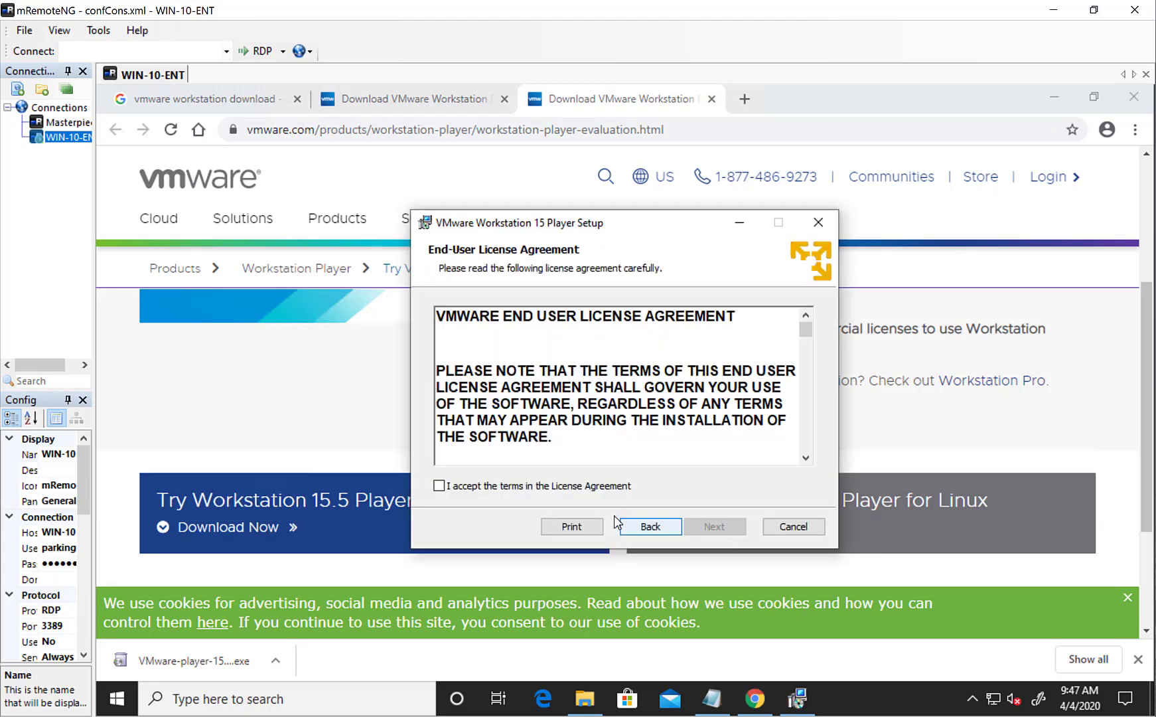
click(601, 490)
click(728, 525)
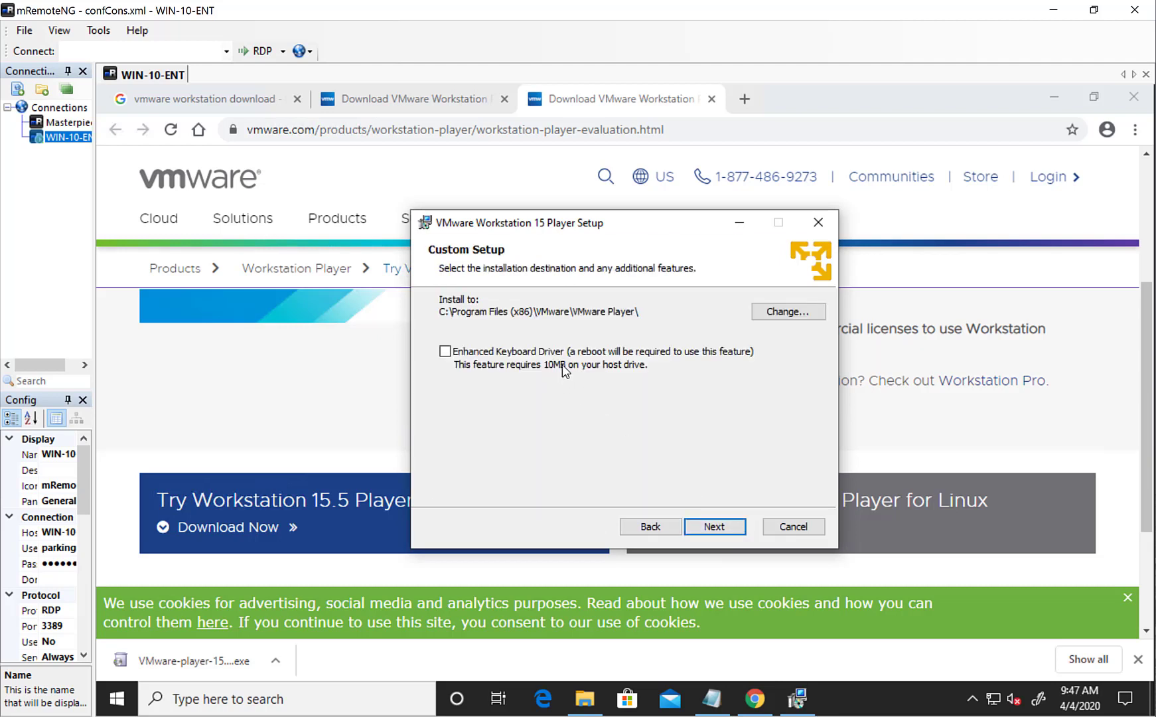
Step: Enable the Enhanced Keyboard Driver, turn off update checks and CEIP, and keep both shortcuts
click(503, 358)
click(715, 528)
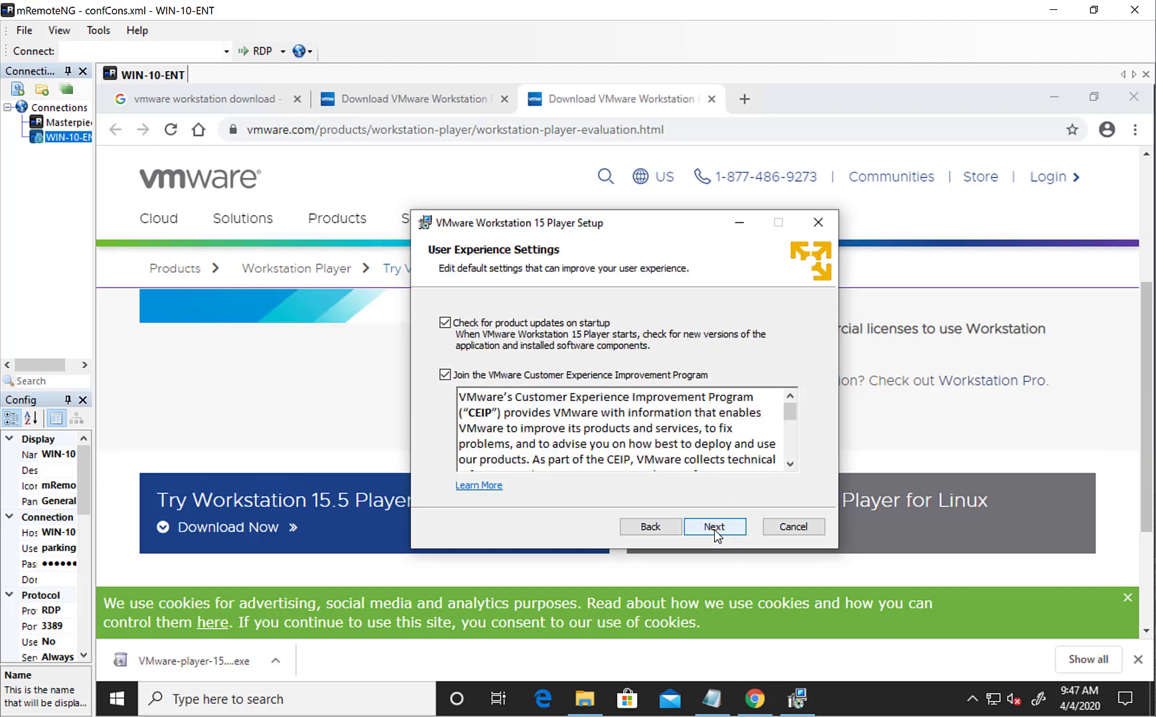
click(471, 383)
click(509, 331)
click(707, 526)
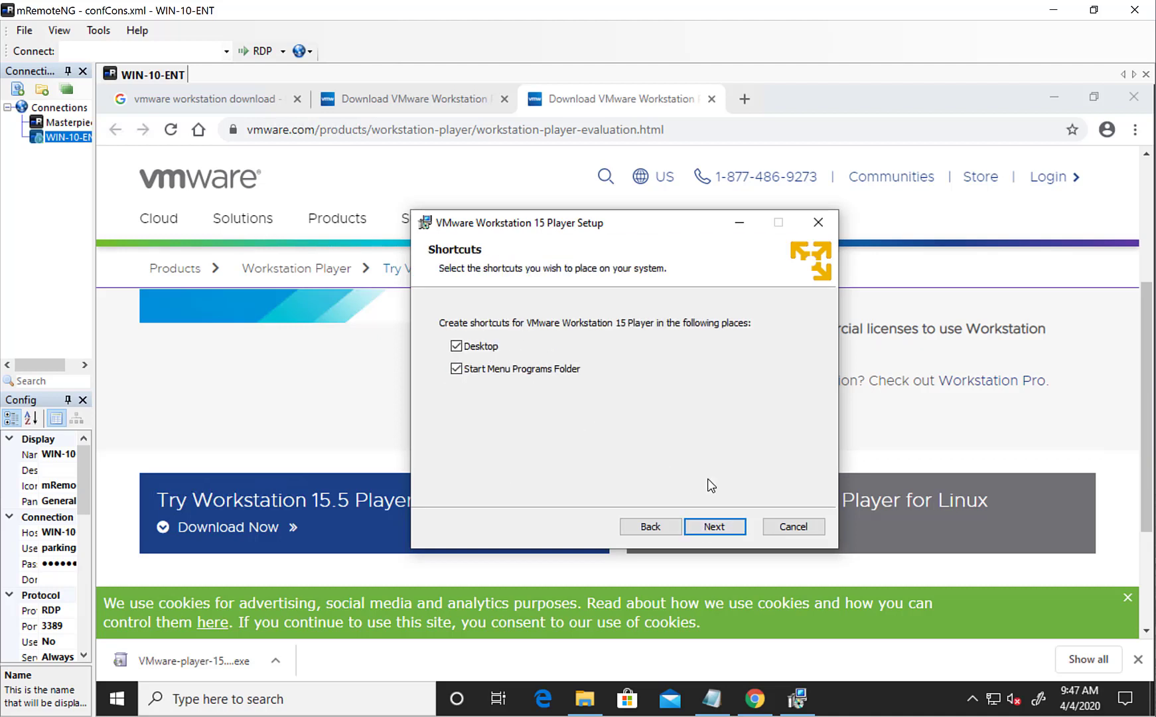
click(709, 526)
Step: Install VMware Workstation 15 Player and wait for the Setup Wizard's completed page
click(708, 526)
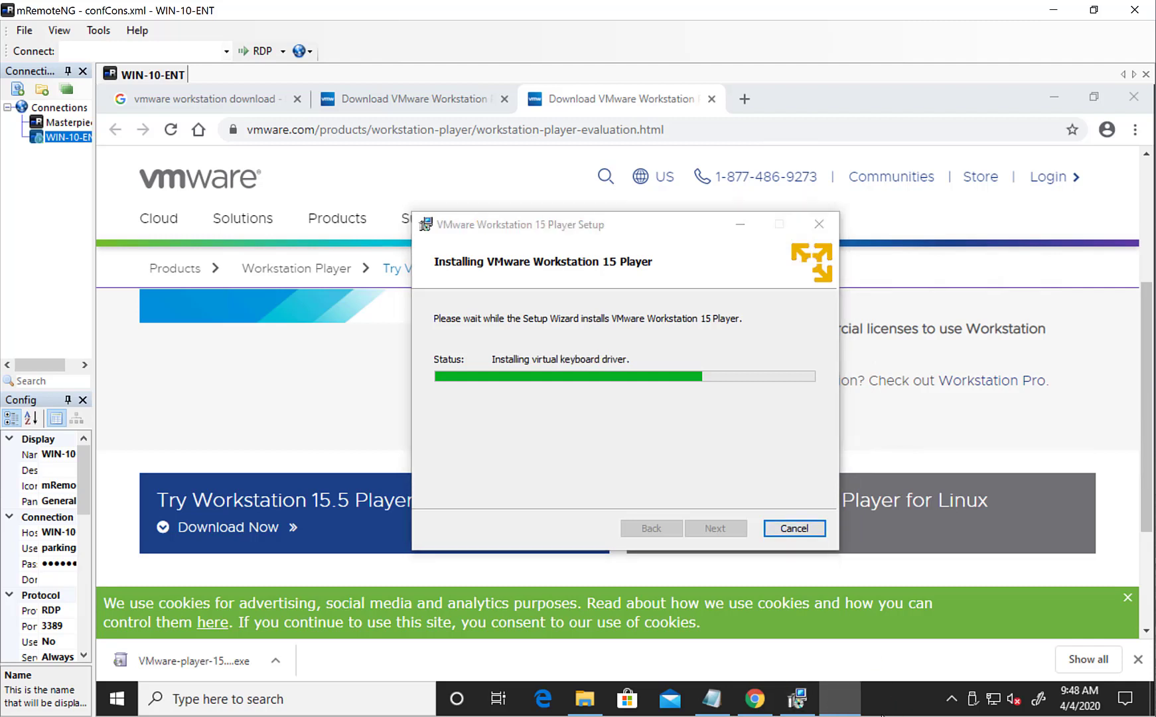
click(688, 283)
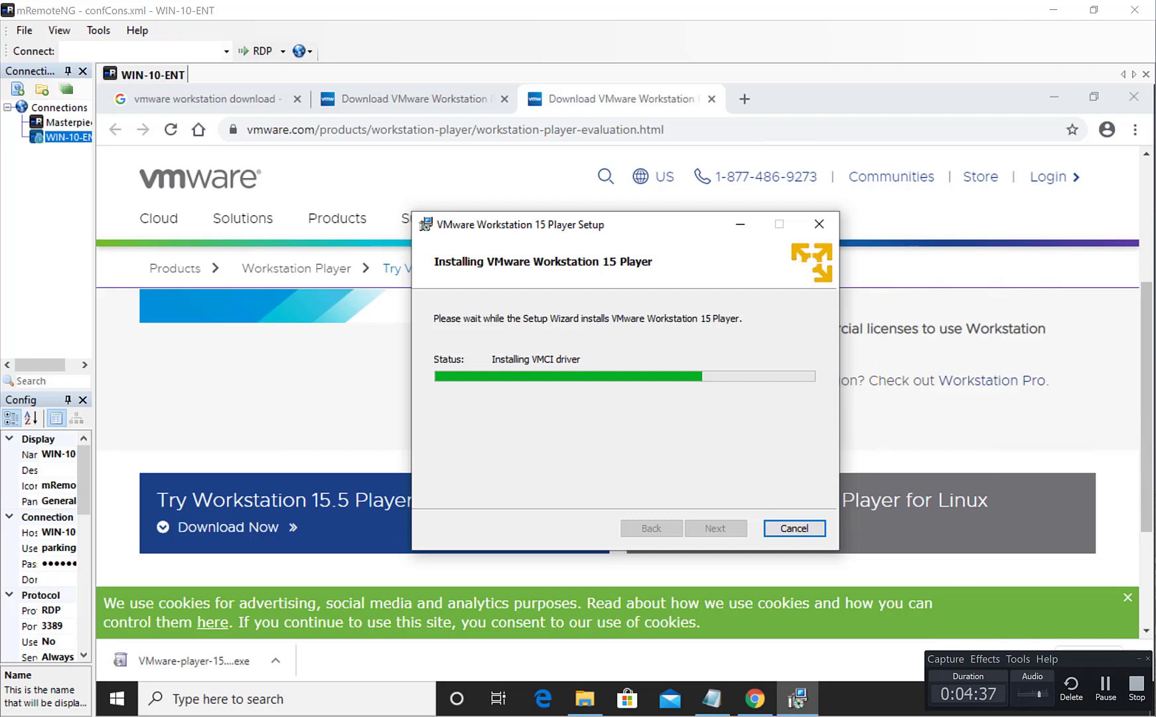
click(1104, 689)
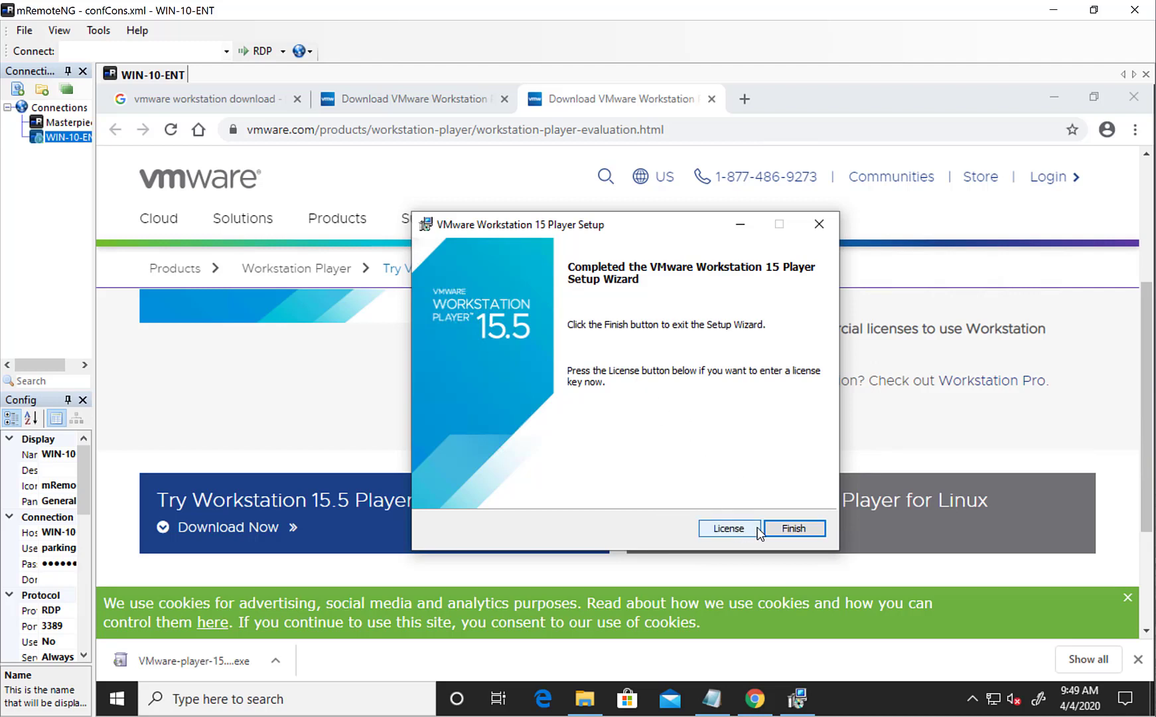
Step: Finish the VMware setup wizard and accept the prompt to restart Windows now
click(783, 529)
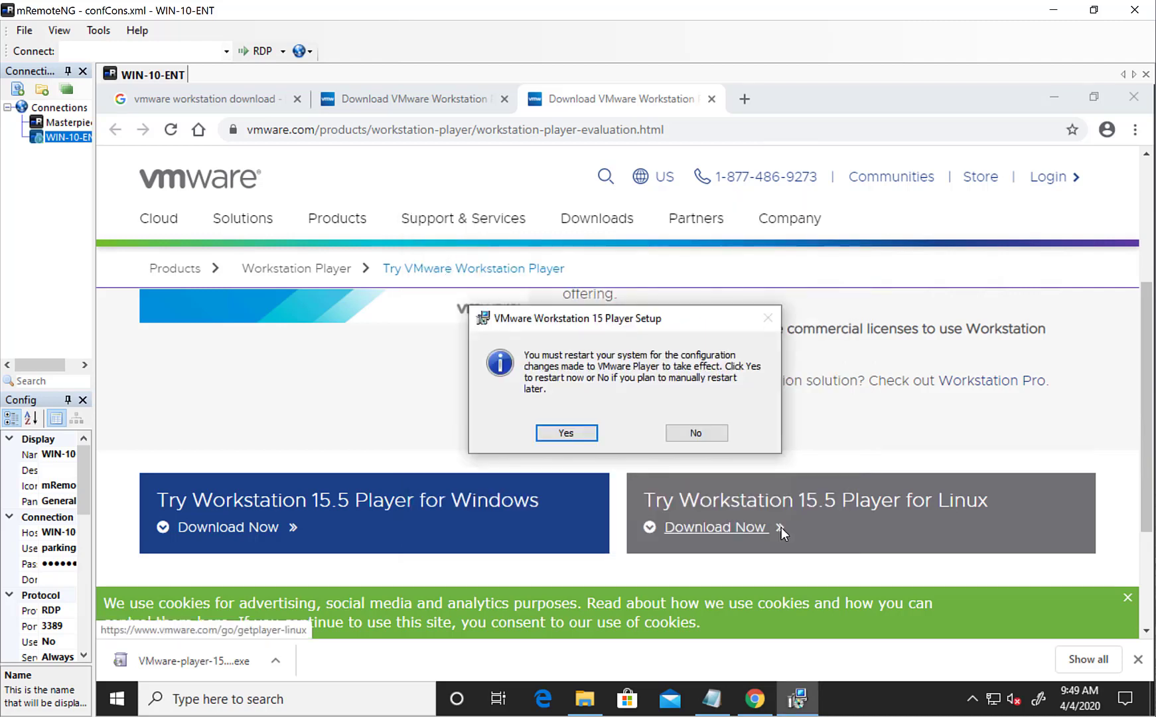
click(567, 435)
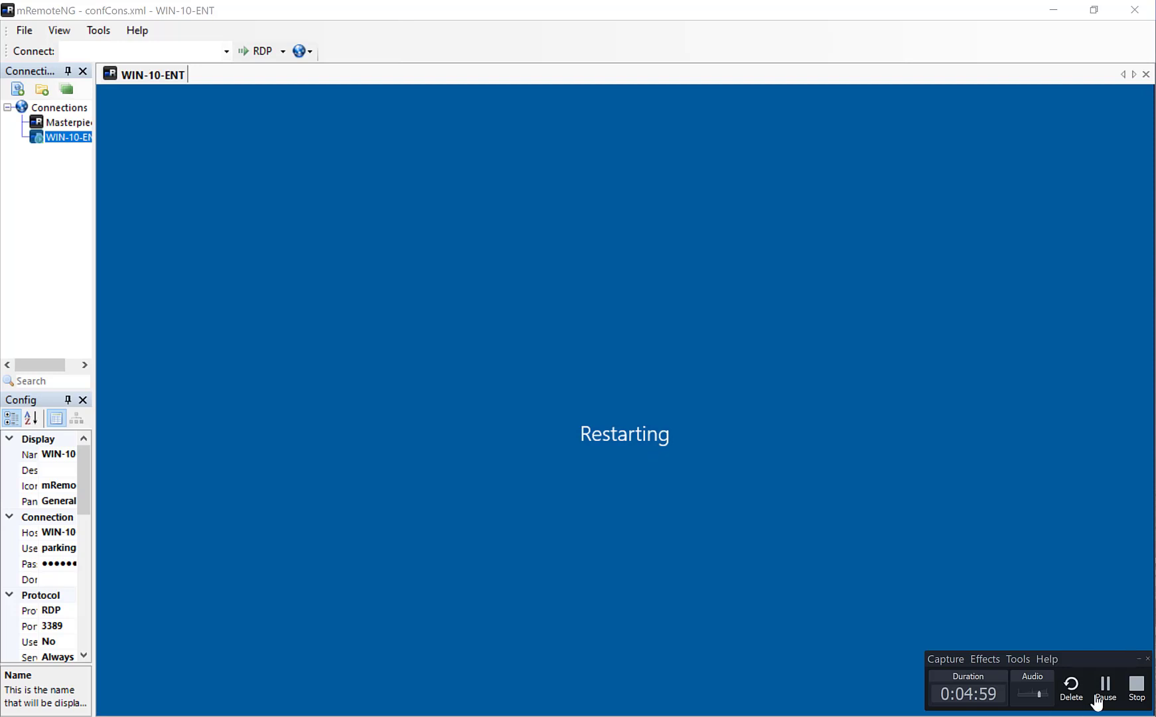
Step: After the restart, select the new VMware Workstation 15 Player desktop shortcut, then clear the selection
click(1104, 696)
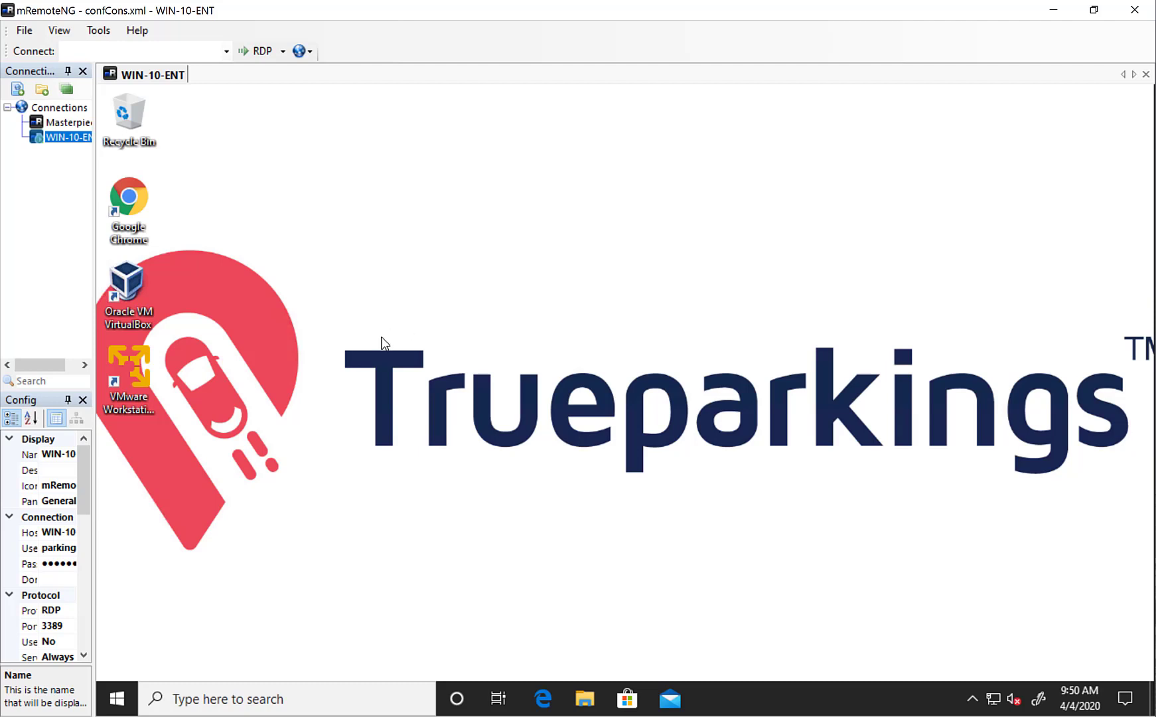
click(152, 384)
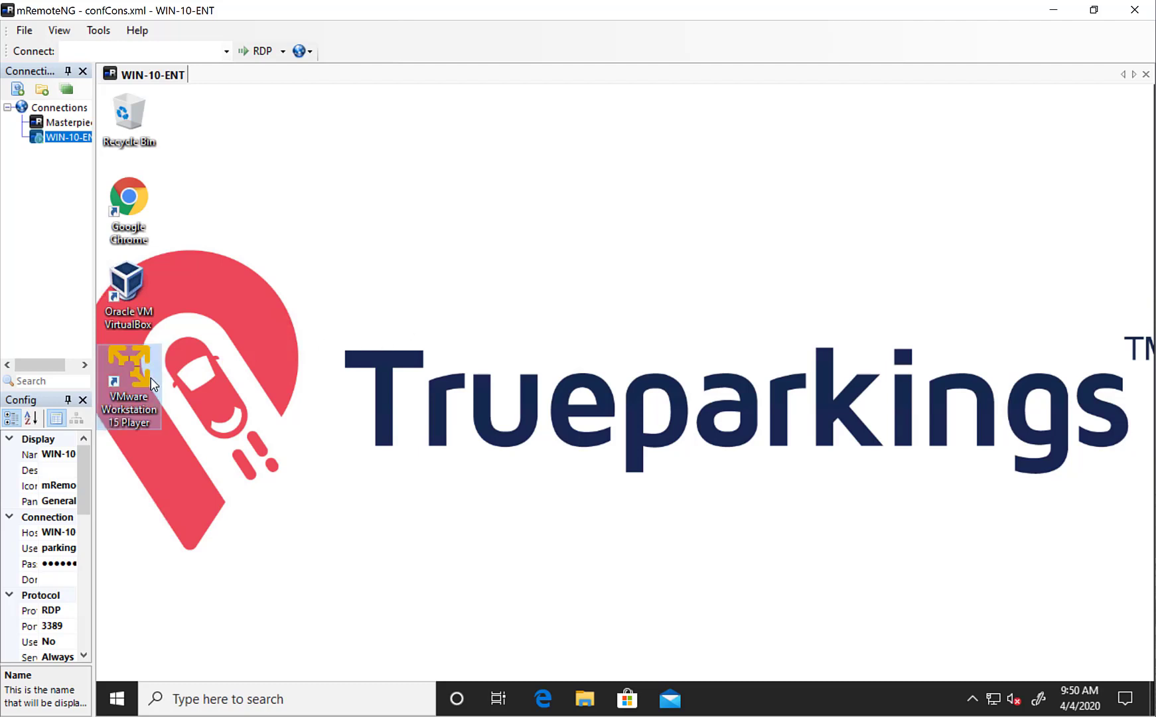
click(394, 389)
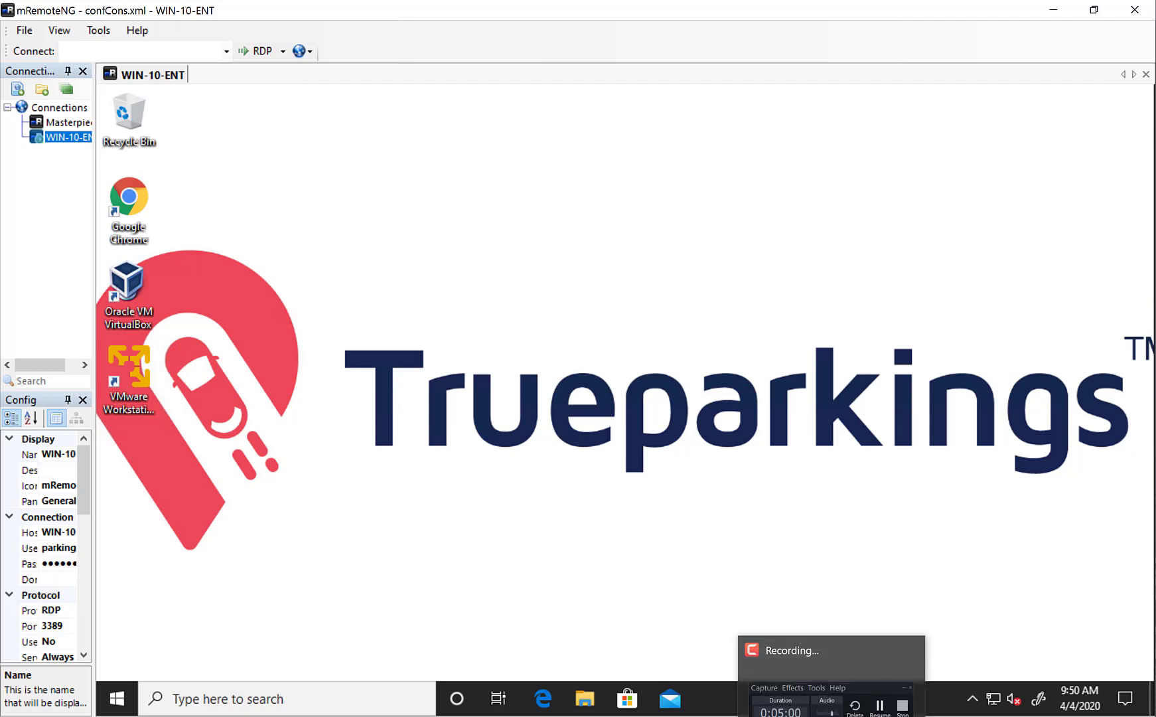
Step: Close Chrome and complete the Player's first-run prompts, keeping free non-commercial use
click(1104, 688)
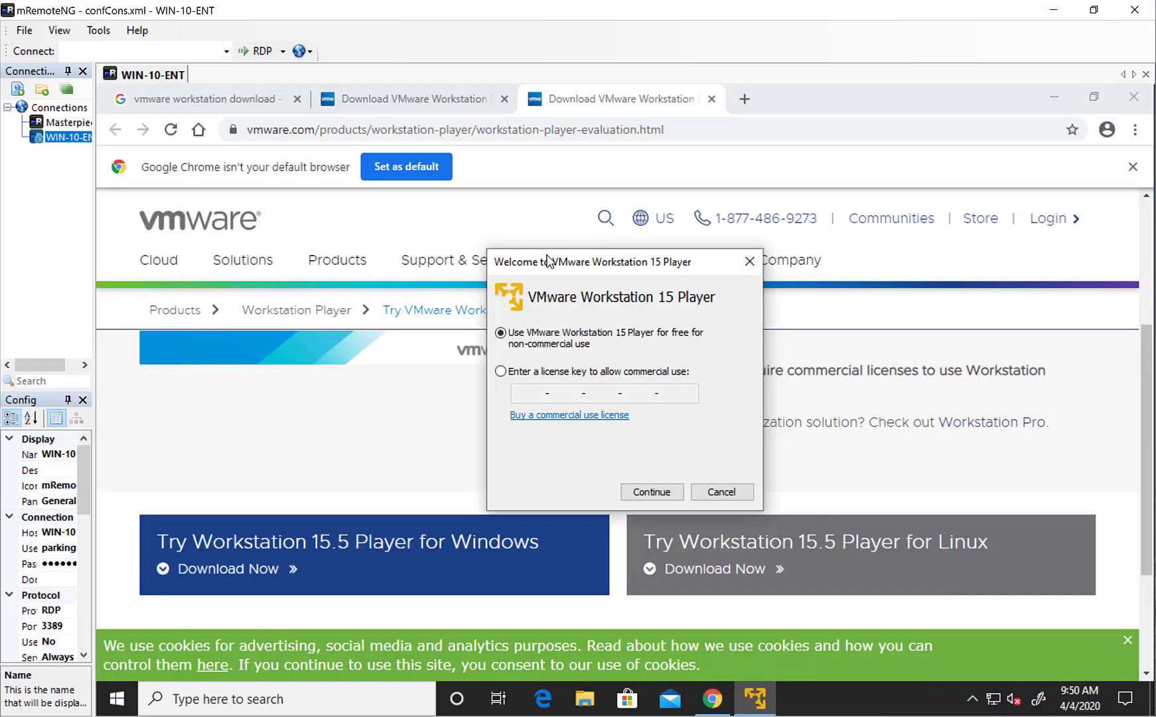
click(1132, 98)
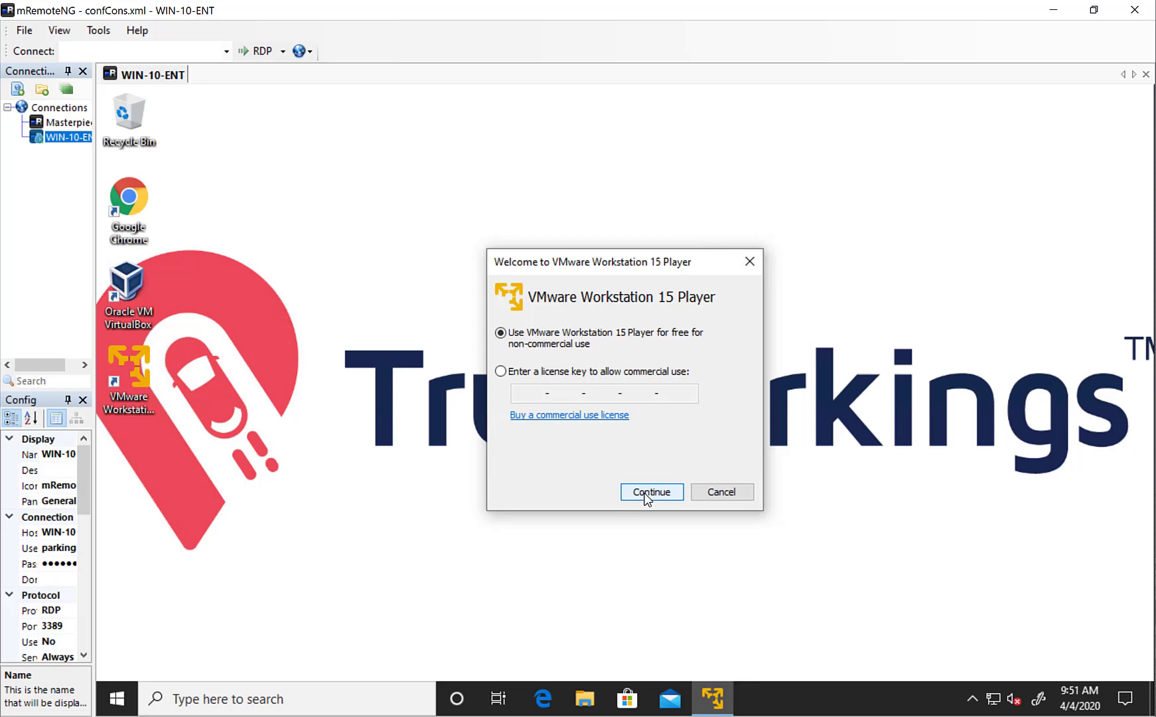
click(647, 494)
click(644, 494)
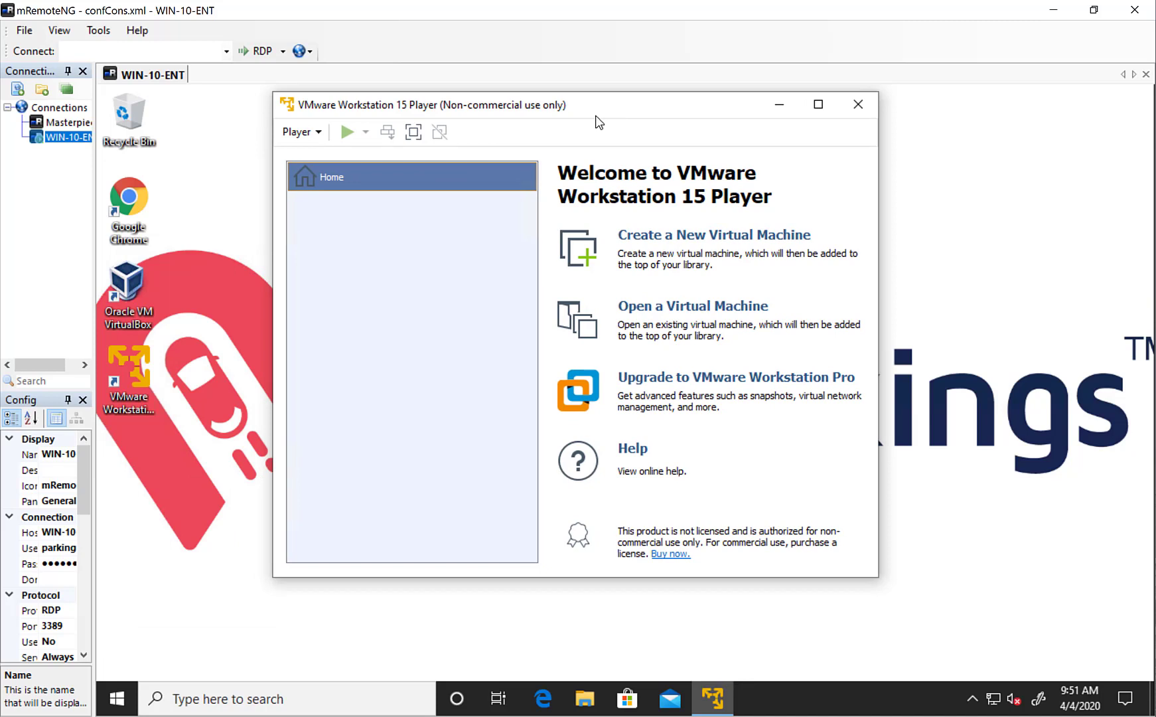
click(315, 134)
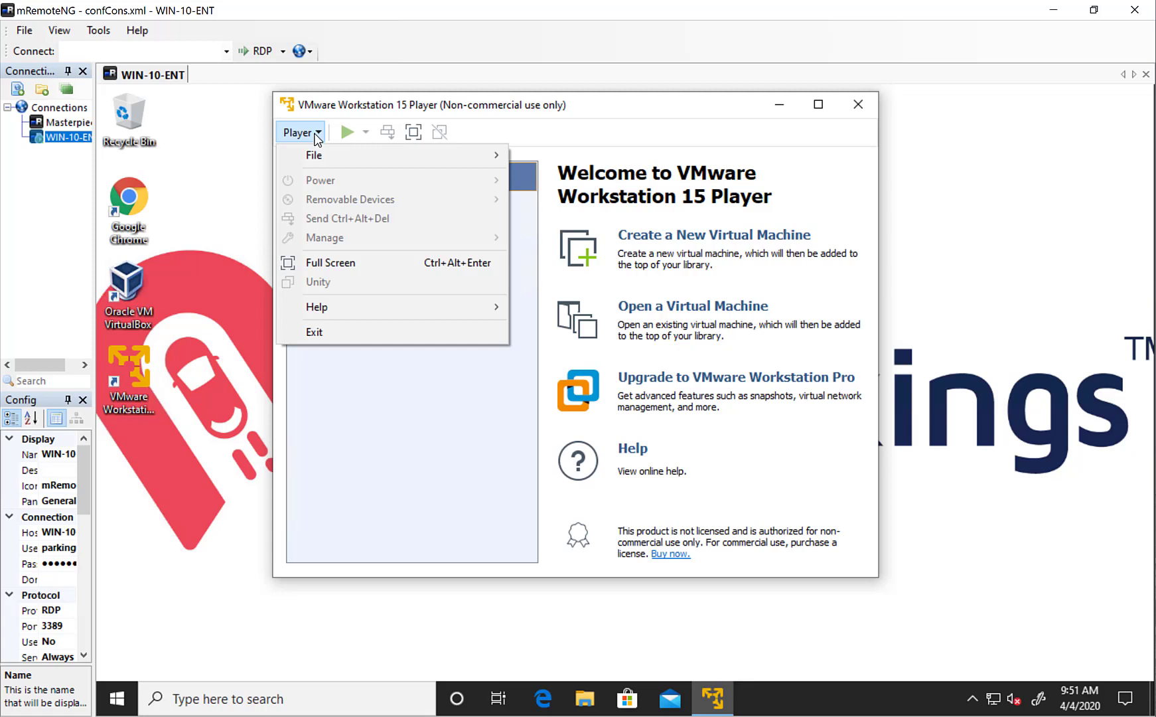
click(494, 113)
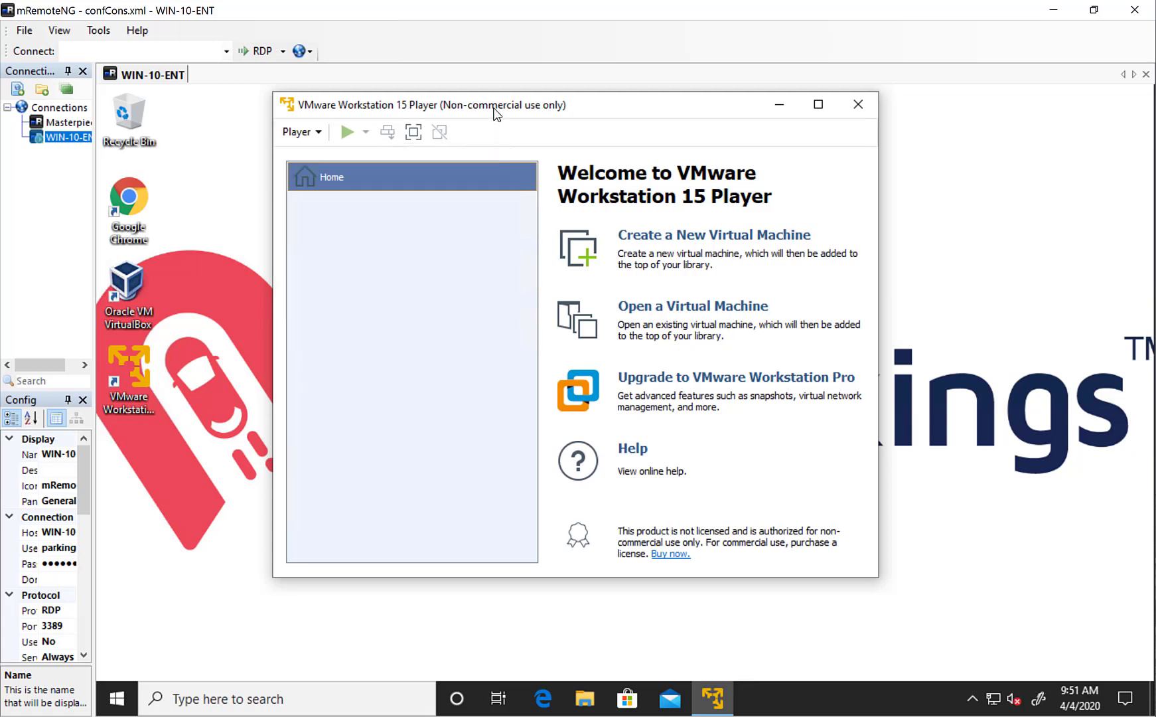